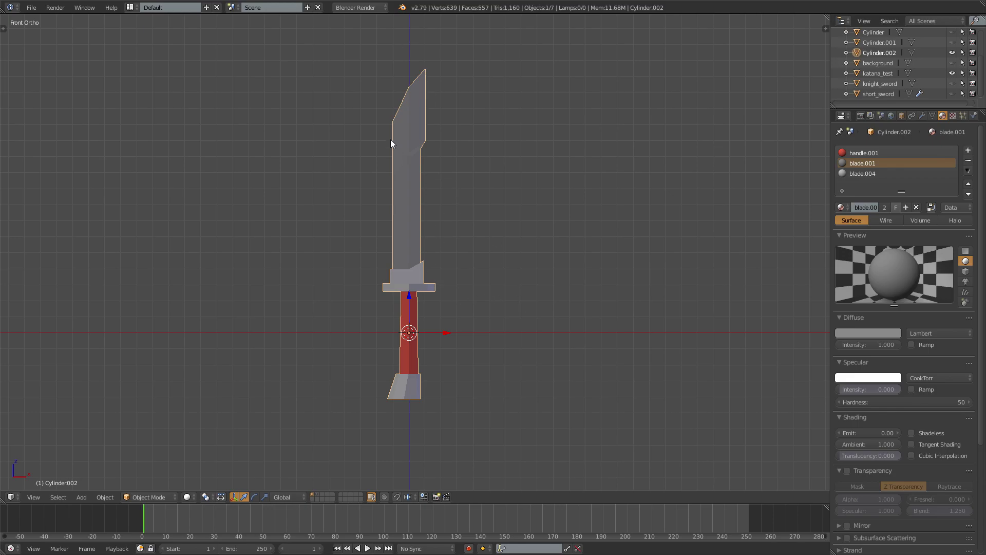
Hide the existing sword and add a cylinder with 8 vertices at the origin
key(h)
key(shift+a)
mouse_move(408, 267)
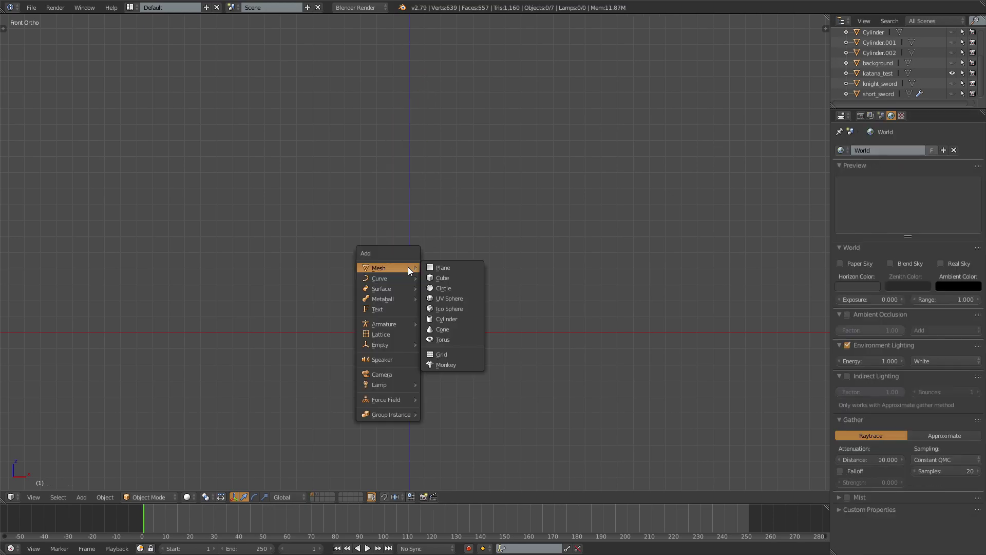
click(457, 319)
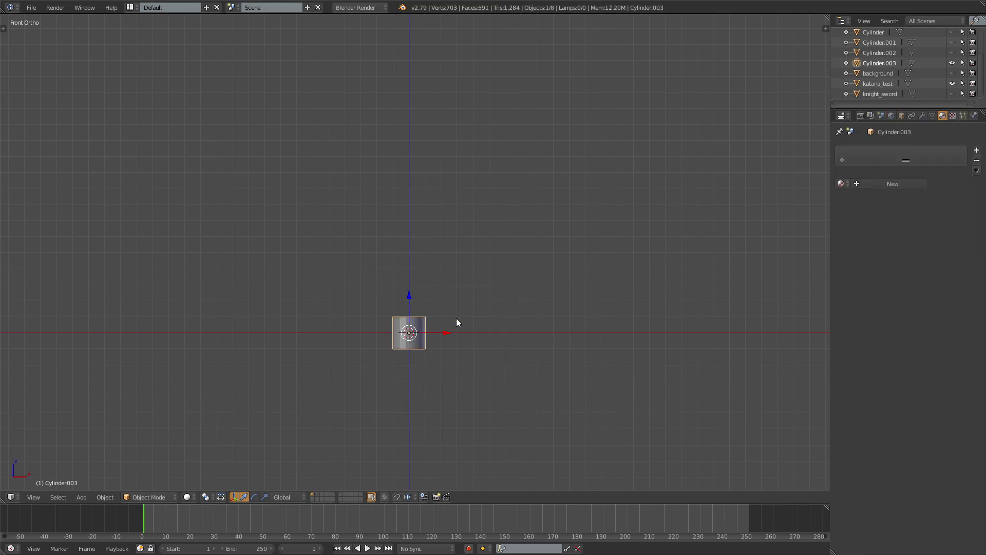
key(t)
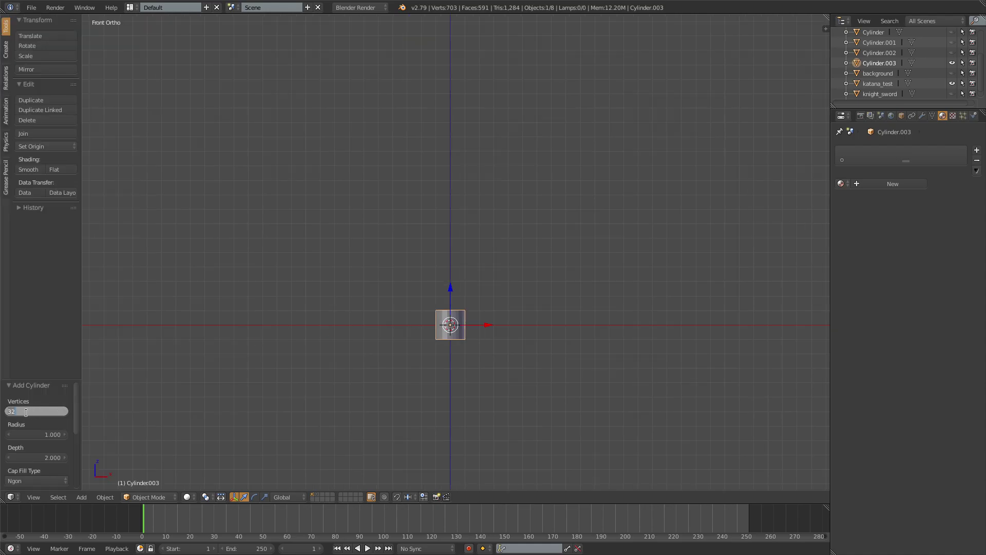
text(8)
key(Return)
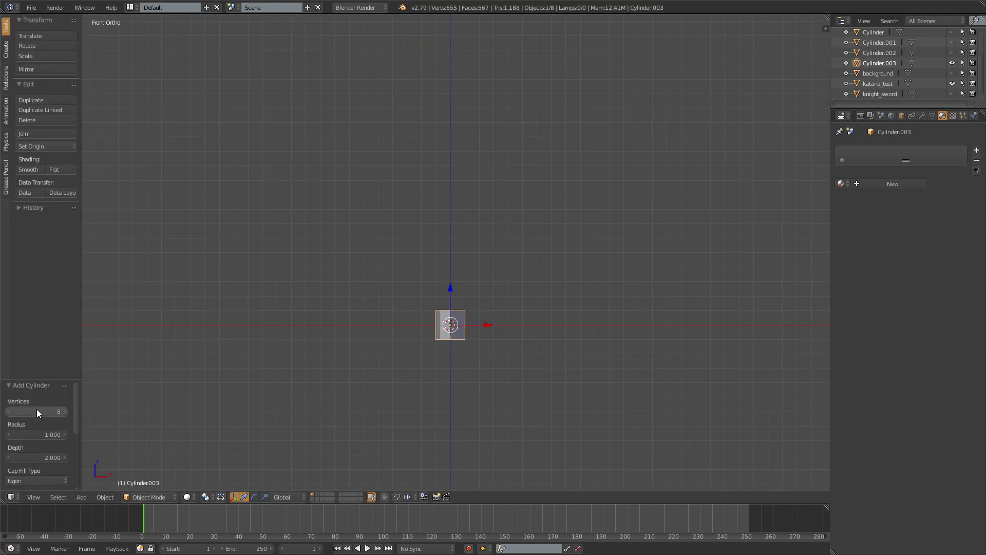
scroll(410, 355, up, 5)
scroll(494, 324, up, 2)
shift+middle_drag(520, 462, 521, 355)
key(s)
key(shift+z)
right_click(570, 377)
key(s)
key(shift+z)
right_click(539, 370)
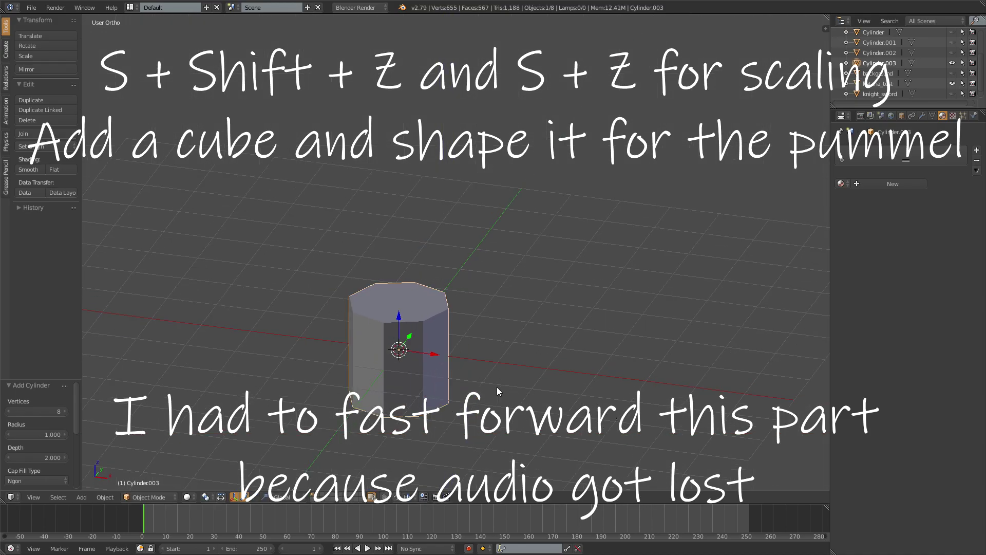
Scale the cylinder to 2 along Z and narrow it in X and Y to form the handle
key(KP_1)
key(s)
key(z)
click(622, 154)
middle_drag(622, 157, 615, 208)
key(s)
key(shift+z)
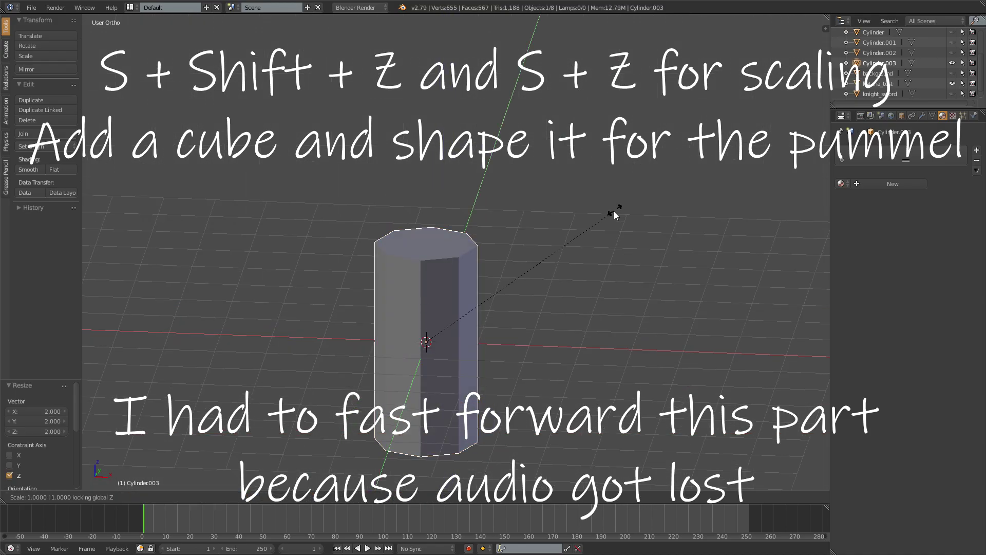
click(540, 231)
Add a cube for the pommel and move it down along Z to the handle's lower end
key(KP_1)
key(a)
key(shift+a)
click(546, 244)
shift+middle_drag(491, 222, 485, 145)
key(g)
key(z)
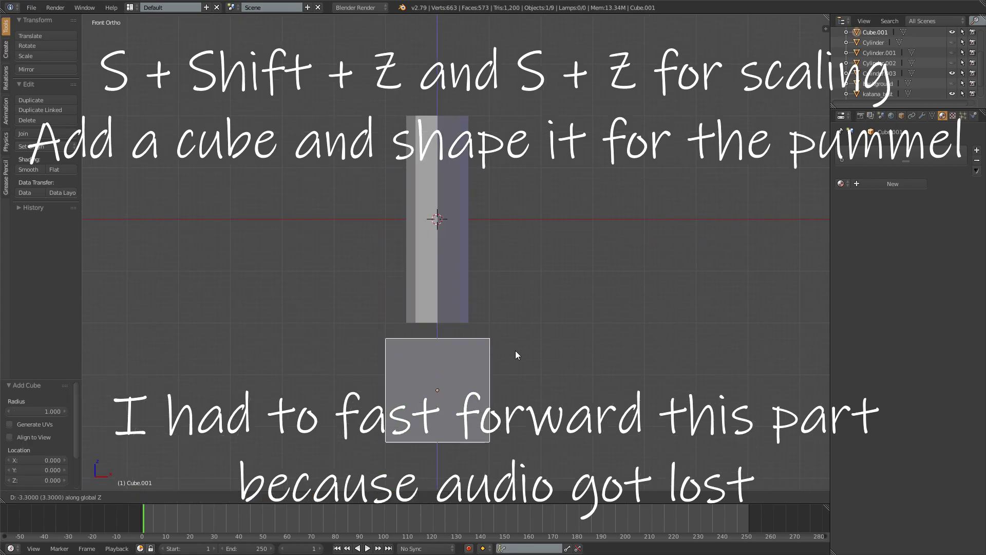
click(509, 325)
Move the pommel cube's upper vertices on the negative X side inward 0.3 along X to slant that side
key(z)
key(z)
key(z)
key(Tab)
key(a)
key(c)
click(387, 312)
key(Escape)
key(g)
key(x)
click(401, 313)
Move all vertices on the pommel's positive X side inward along X
key(c)
drag(490, 314, 490, 413)
key(Escape)
key(g)
key(x)
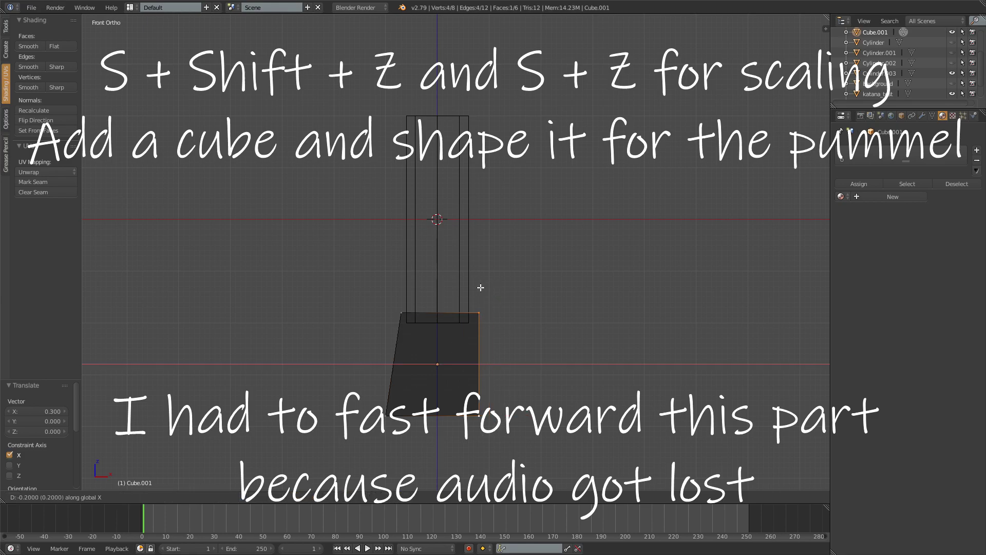
click(476, 287)
Raise the pommel's bottom vertices along Z to shorten it
key(z)
key(z)
key(a)
key(c)
drag(386, 415, 518, 416)
key(Escape)
key(g)
key(z)
click(519, 381)
key(z)
Add two centred vertical loop cuts to the pommel, perpendicular to each other
key(Tab)
key(Tab)
mouse_move(432, 282)
middle_down()
mouse_move(440, 317)
mouse_move(517, 339)
middle_up()
key(ctrl+r)
click(421, 302)
right_click(420, 303)
key(ctrl+r)
click(442, 322)
right_click(442, 322)
Scale the pommel's four vertical corner edges to 0.7 in X and Y to make it octagonal
right_click(461, 365)
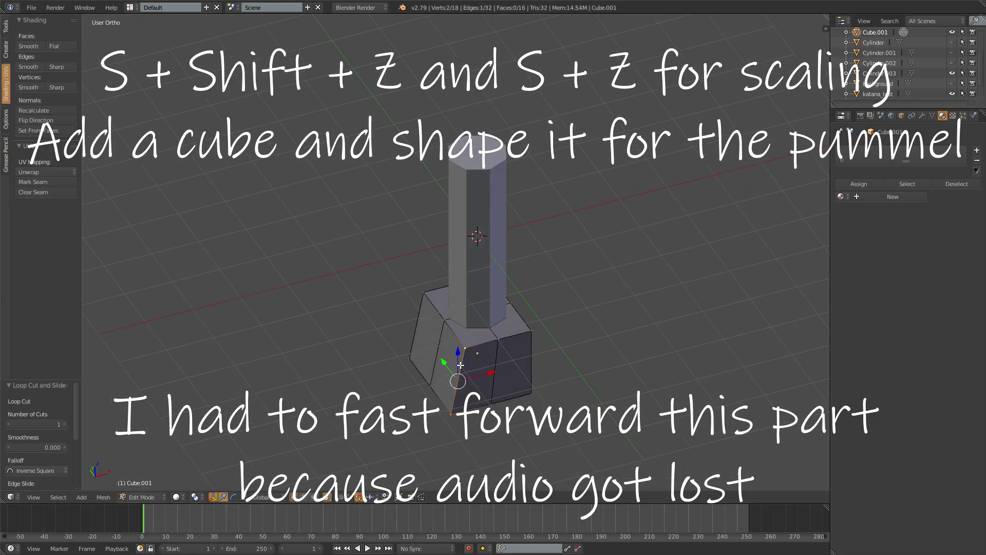
shift+right_click(531, 352)
shift+right_click(417, 323)
middle_drag(417, 323, 341, 313)
shift+right_click(427, 291)
middle_drag(522, 310, 502, 331)
key(s)
key(shift+z)
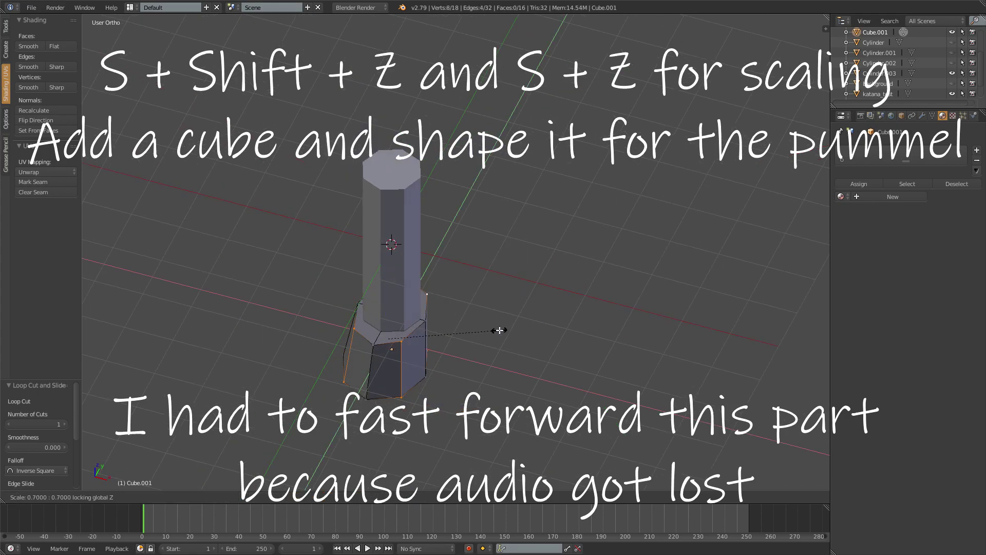
click(501, 331)
Select the whole pommel mesh and scale it down along Y
right_click(425, 375)
key(ctrl+l)
middle_drag(477, 289, 432, 321)
key(s)
key(y)
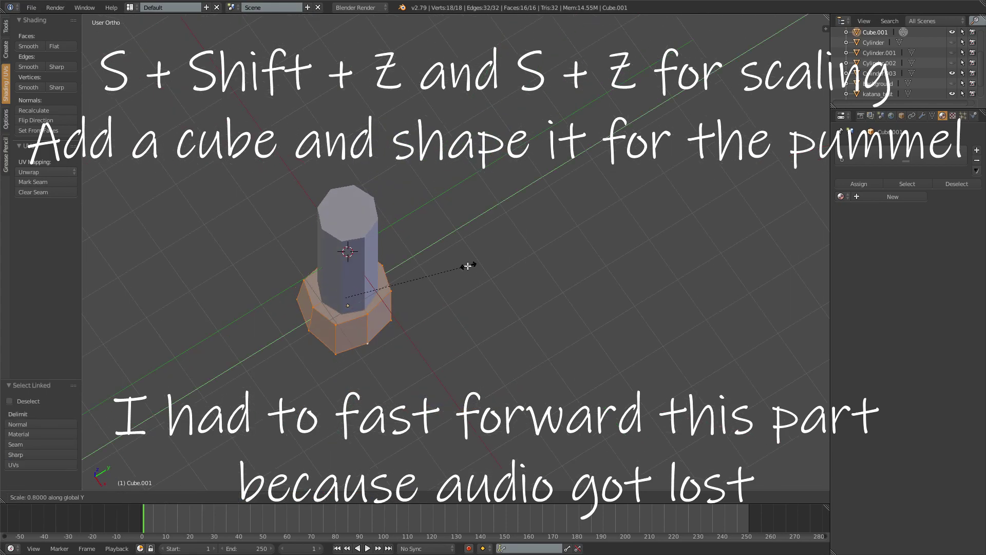
click(440, 276)
key(Tab)
Join the handle and the pommel into a single object
key(a)
middle_drag(439, 276, 514, 311)
key(KP_1)
scroll(514, 311, up, 2)
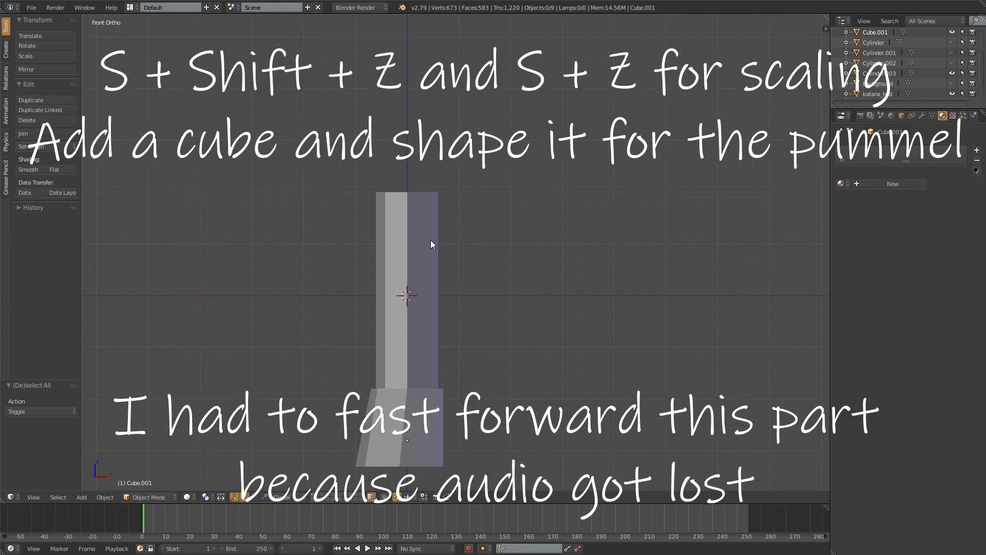
right_click(430, 240)
shift+right_click(426, 408)
key(ctrl+j)
key(a)
right_click(429, 322)
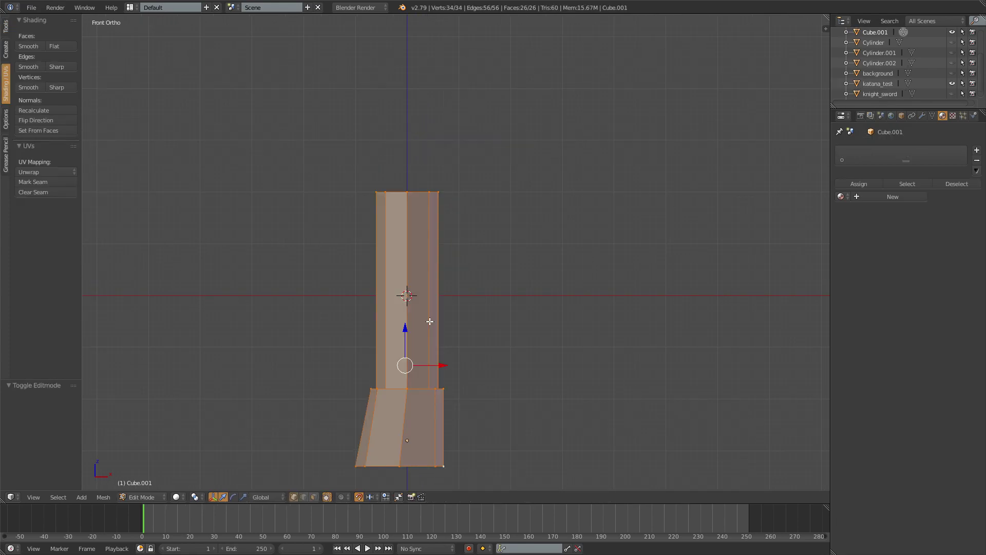
Add a cube within the sword mesh and move it up 3 units along Z onto the handle
key(Tab)
key(a)
key(shift+a)
click(409, 333)
scroll(425, 335, down, 3)
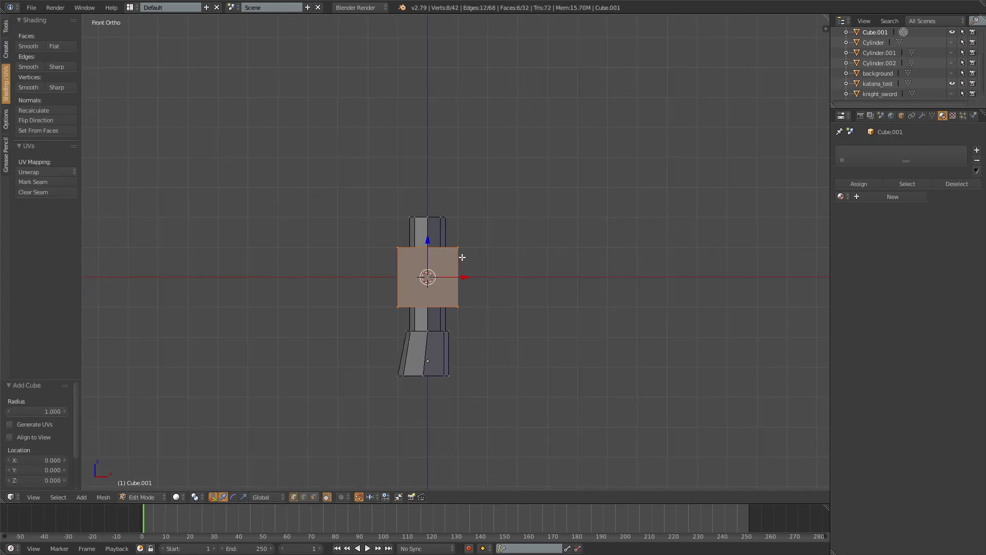
key(g)
key(z)
click(465, 188)
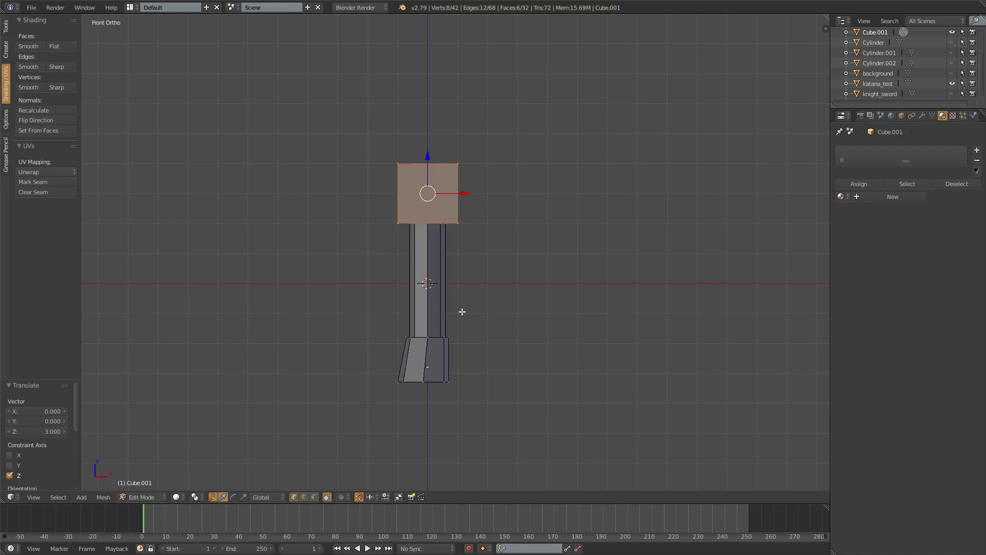
Raise the new cube's four top vertices 9 units along Z to stretch it into a blade
shift+middle_drag(468, 224, 467, 235)
shift+middle_drag(471, 272, 447, 425)
right_click(433, 324)
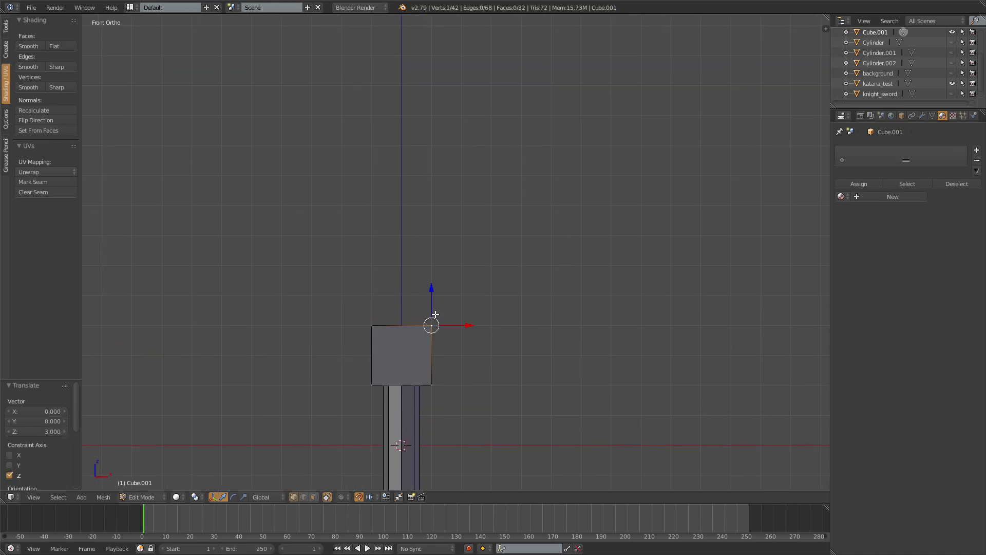
key(z)
key(c)
drag(435, 325, 376, 322)
right_click(376, 323)
key(z)
scroll(451, 335, down, 1)
key(g)
key(z)
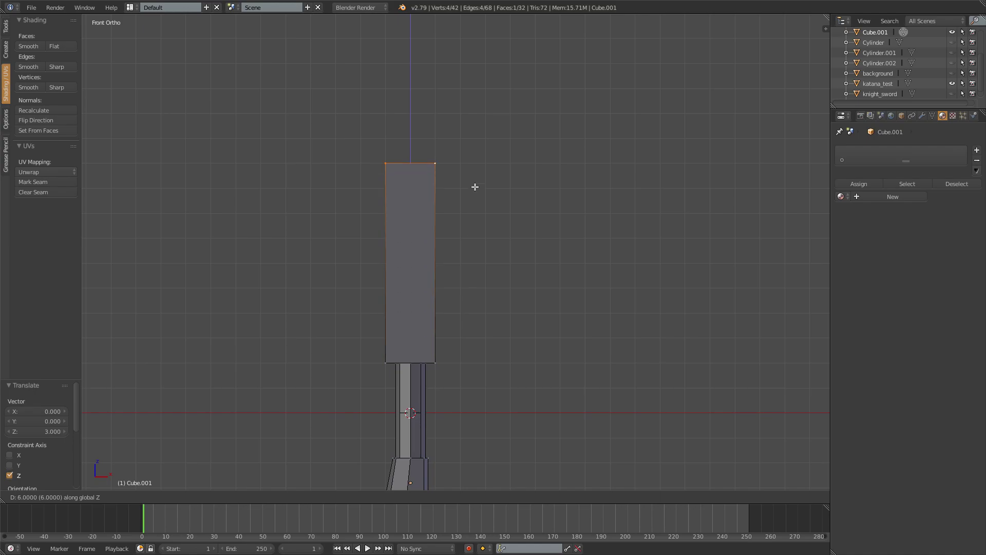
click(480, 112)
Raise the blade's top vertices 1 more unit along Z
scroll(489, 142, down, 4)
scroll(496, 174, up, 2)
key(g)
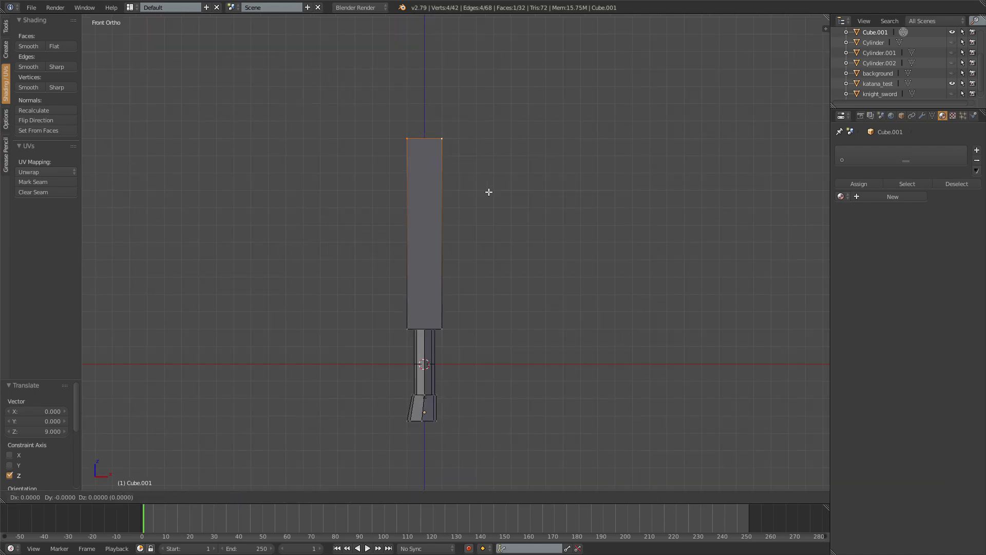
key(z)
click(492, 173)
scroll(478, 232, up, 2)
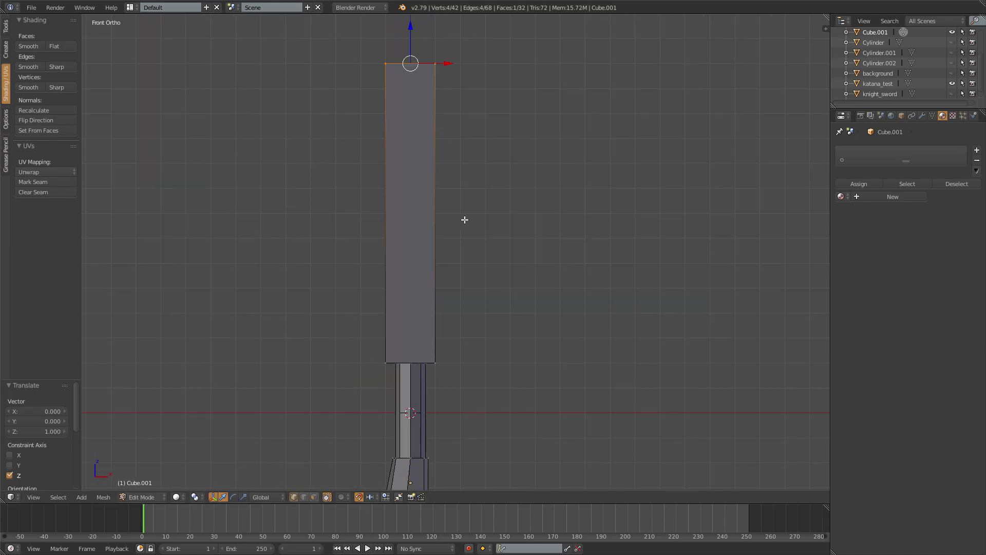
Select the whole blade and scale it to 0.3 along Y to thin it
key(KP_3)
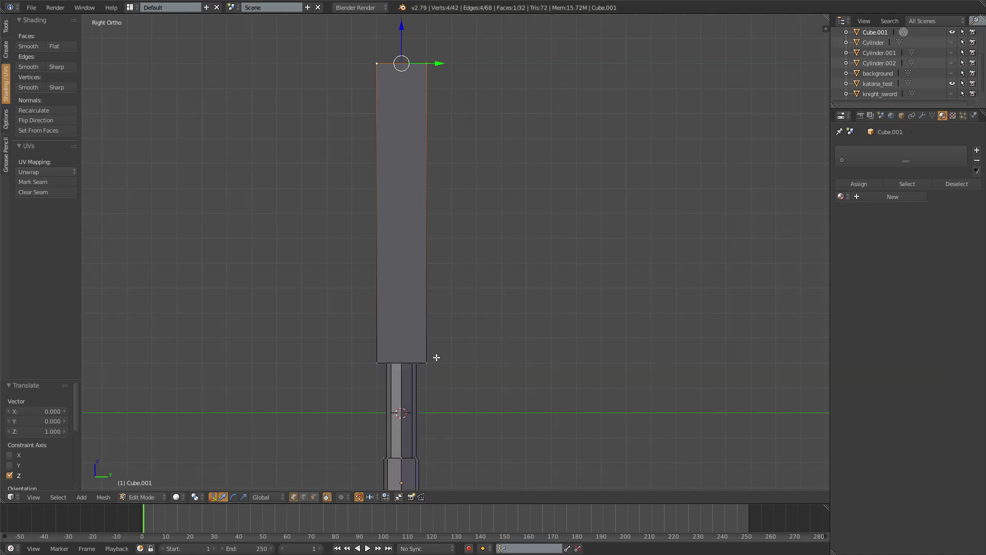
right_click(424, 362)
key(l)
key(s)
key(y)
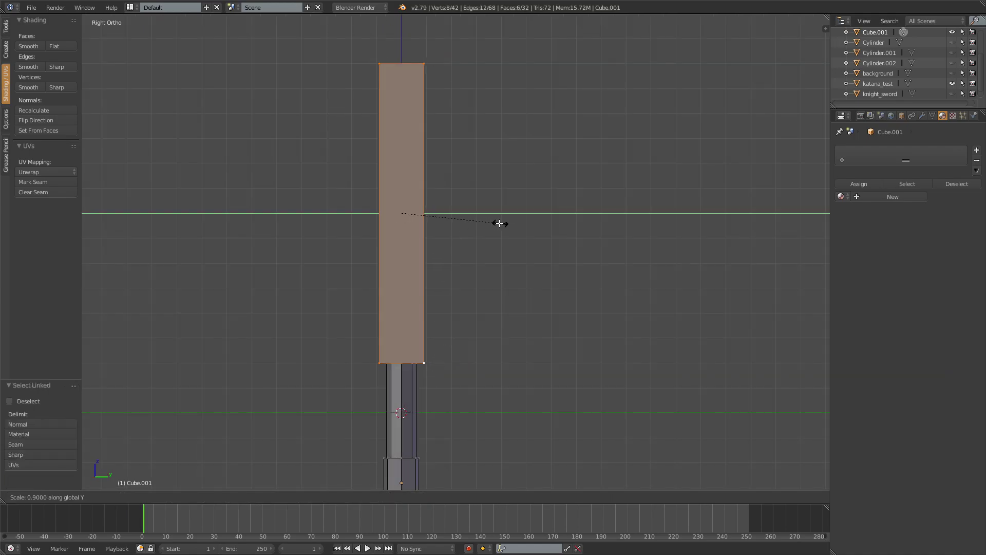
click(406, 242)
middle_drag(405, 242, 441, 251)
key(KP_1)
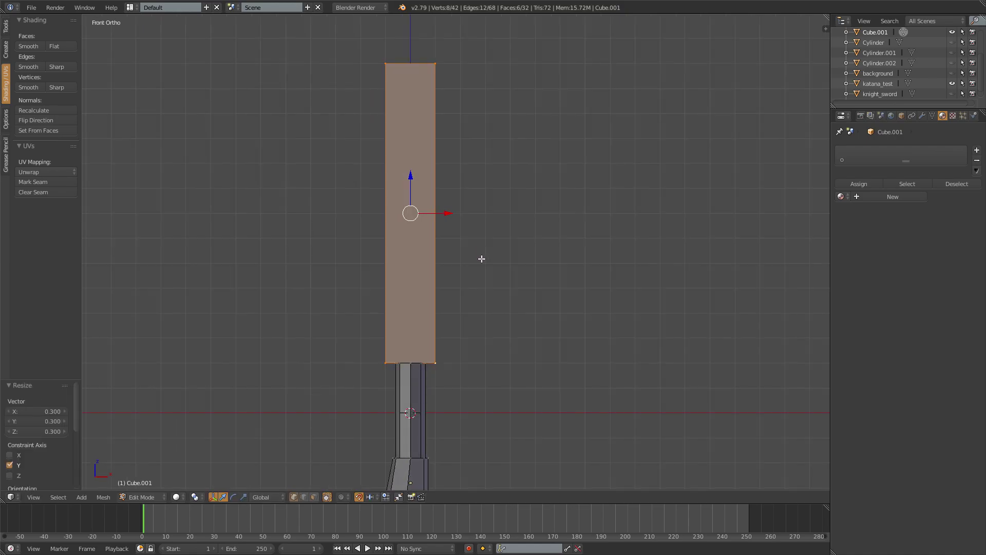
Move the blade tip's edge on the positive X side up 1 unit along Z
right_click(392, 66)
shift+middle_drag(445, 71, 457, 156)
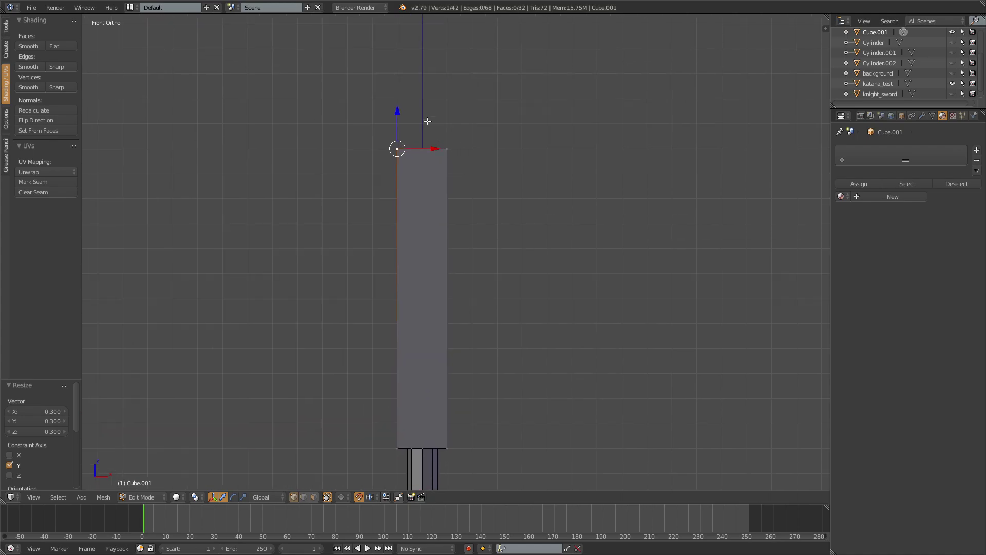
key(z)
right_click(446, 161)
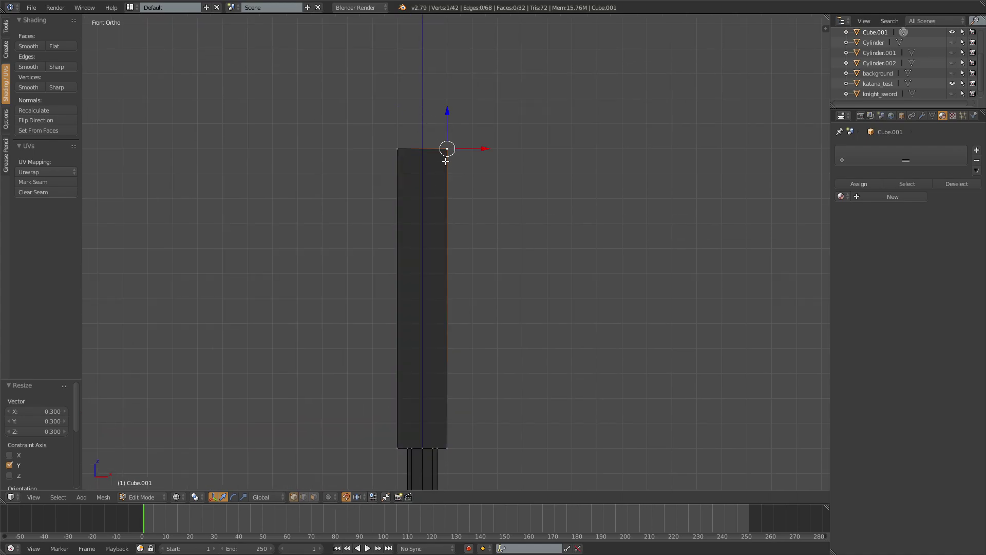
key(g)
key(z)
key(1)
key(Return)
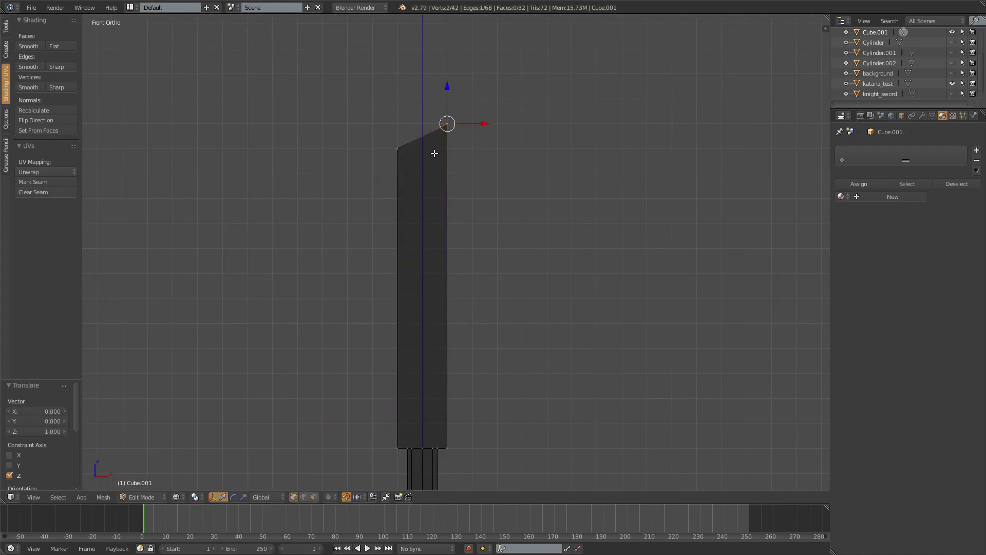
Add a centred lengthwise loop cut to the blade and lower the tip's negative X edge 1 unit along Z
key(ctrl+r)
click(423, 138)
right_click(423, 138)
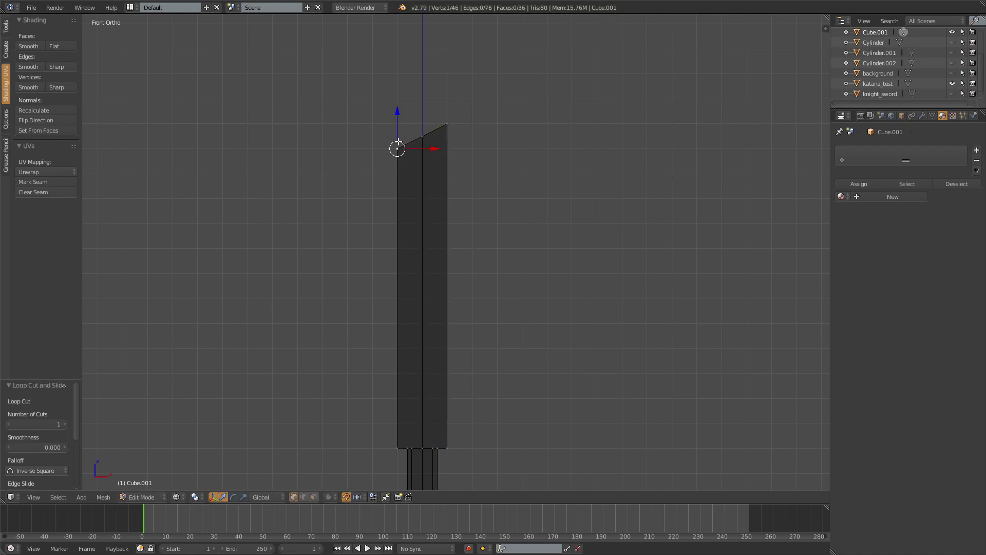
key(g)
key(z)
key(minus)
key(1)
click(400, 174)
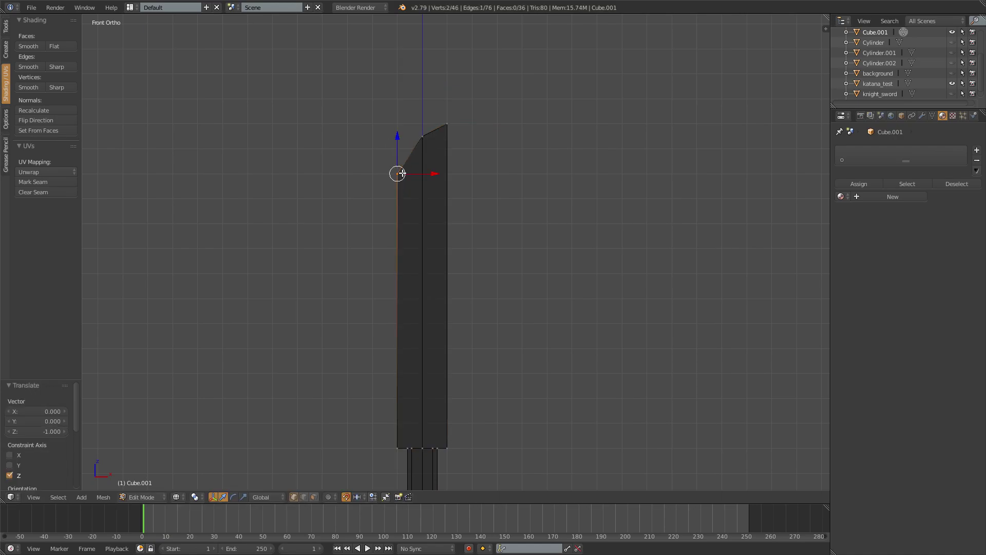
Lower the middle edge of the blade tip slightly along Z to refine the slanted point
right_click(423, 139)
key(c)
click(423, 139)
right_click(423, 139)
key(g)
key(z)
right_click(425, 149)
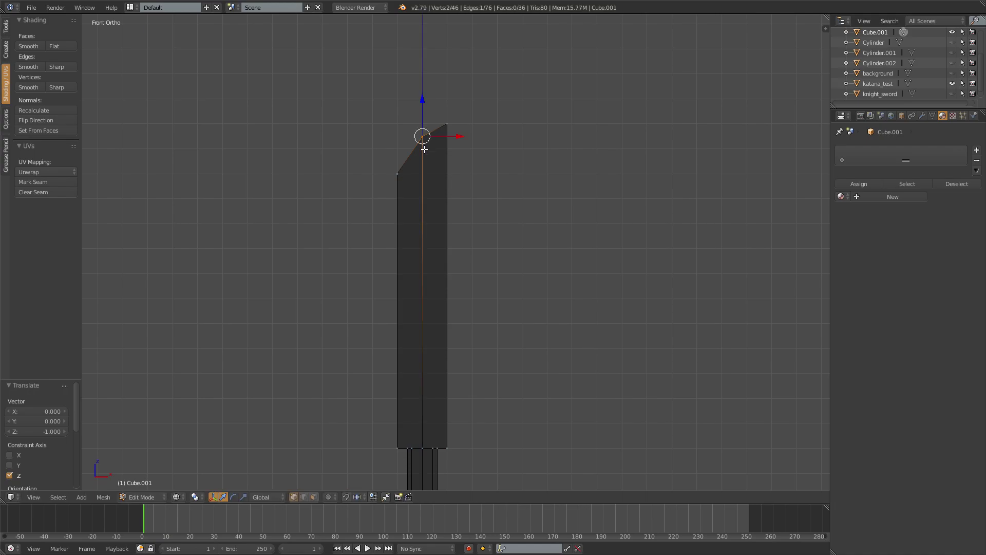
key(g)
key(z)
click(424, 154)
key(Tab)
middle_drag(476, 194, 532, 263)
key(KP_1)
key(Tab)
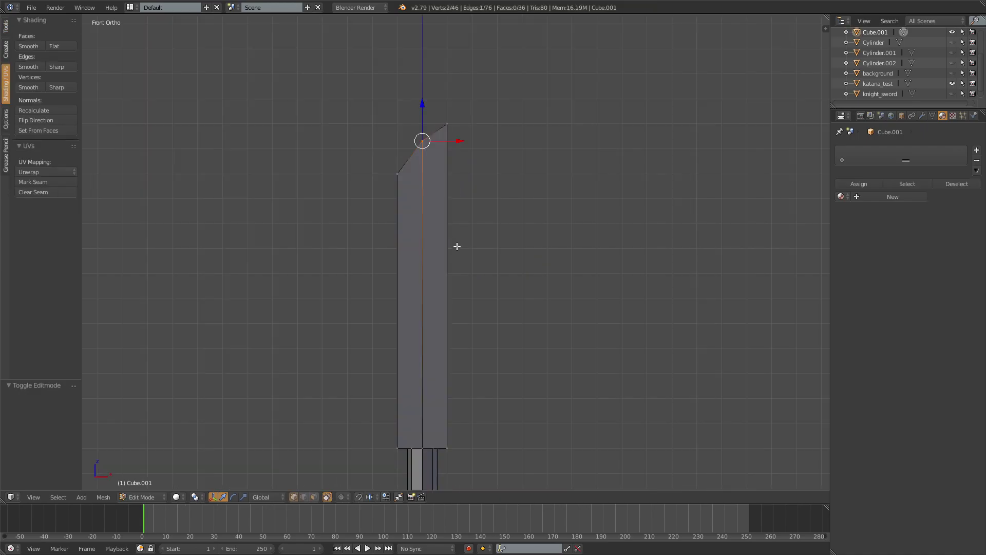
Add a loop cut across the blade, slid toward the tip from its midpoint
key(ctrl+r)
click(423, 282)
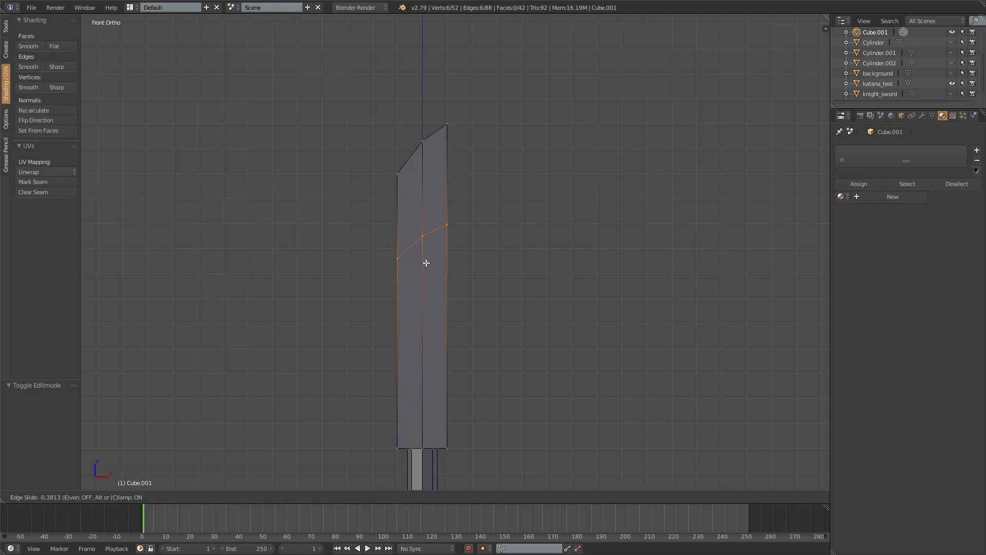
click(435, 285)
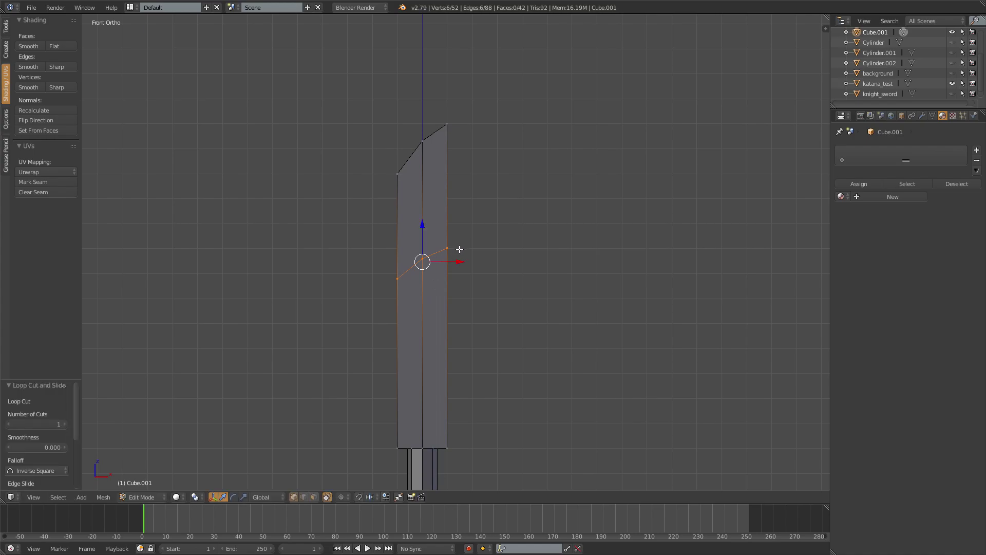
Add a second loop cut across the upper blade and slide it down close to the existing crosswise cut
key(ctrl+r)
click(398, 244)
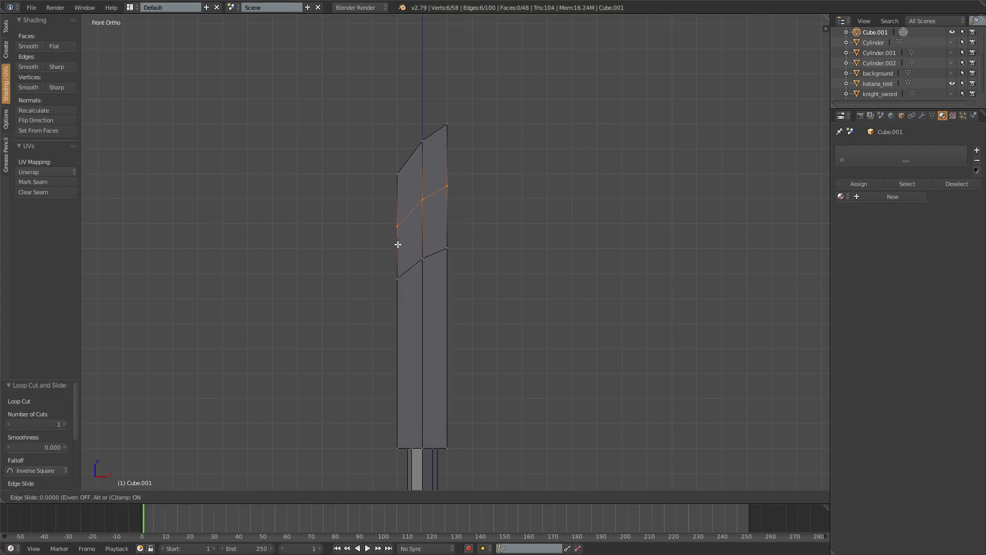
click(398, 292)
Move the positive X side face of the lower blade, below the crosswise cuts, about 0.29 units inward along X
key(ctrl+Tab)
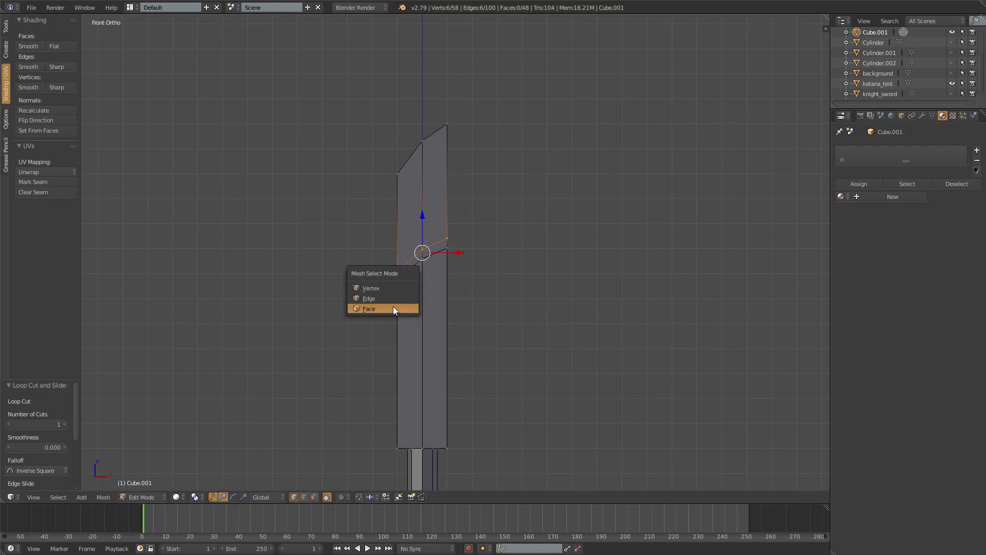
click(392, 306)
key(ctrl+Tab)
click(389, 273)
right_click(448, 248)
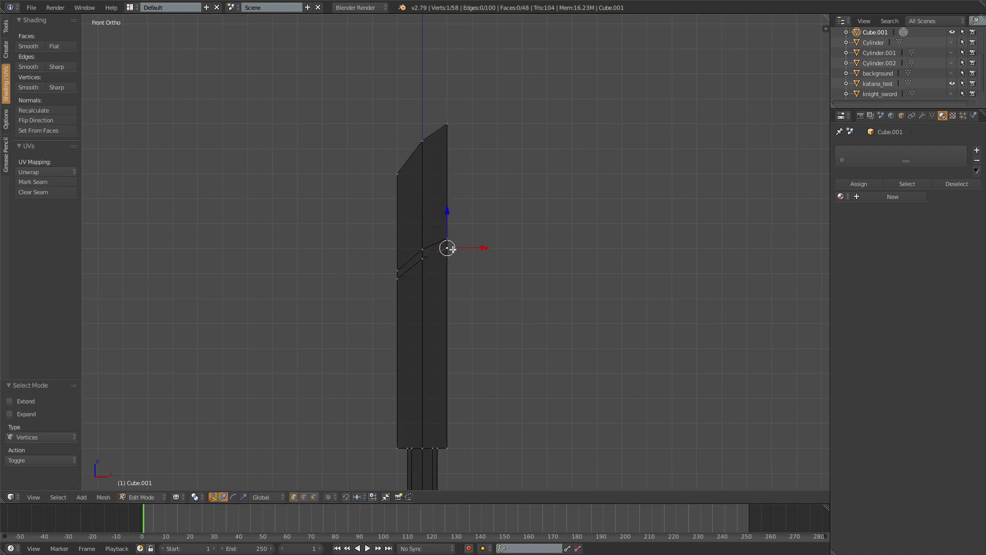
key(z)
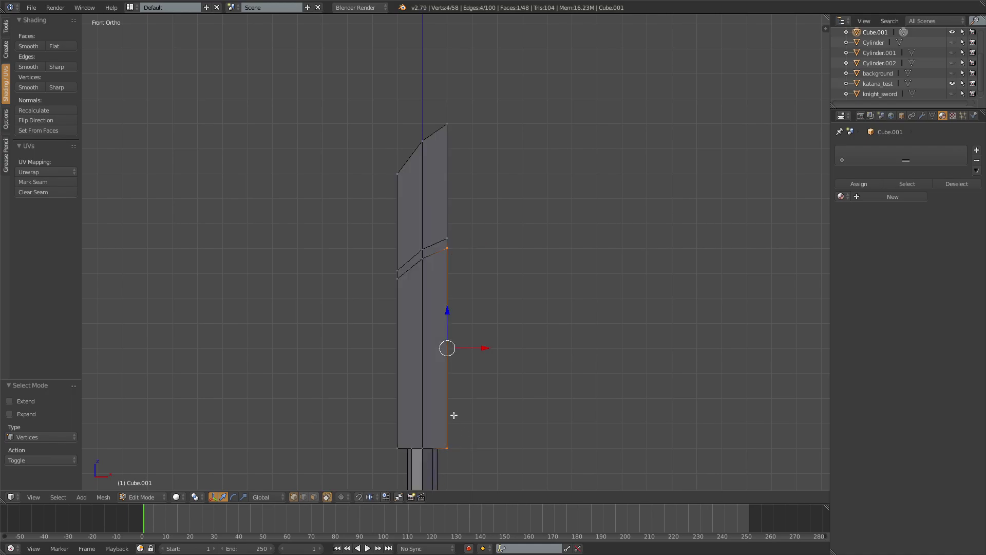
mouse_move(462, 291)
middle_down()
mouse_move(426, 310)
mouse_move(411, 306)
middle_up()
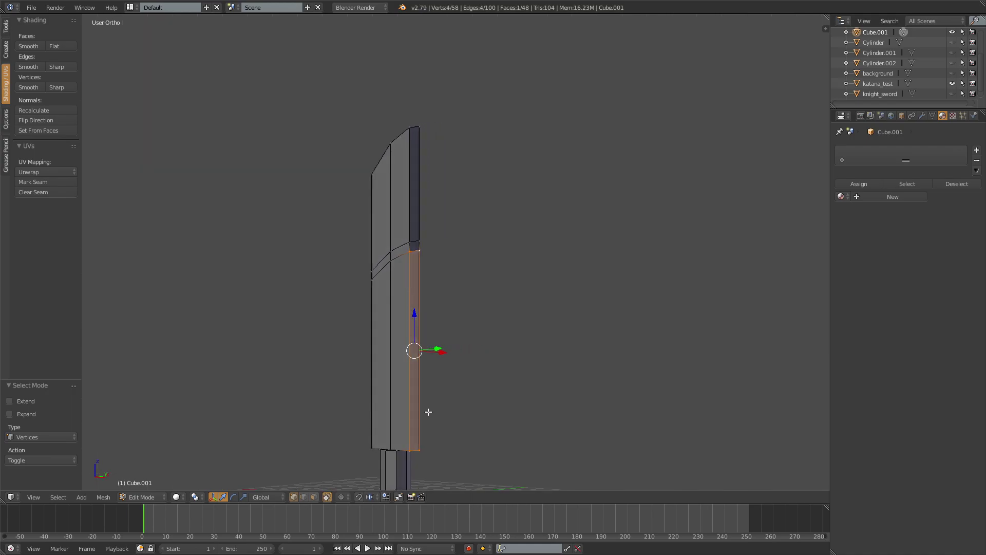
key(KP_3)
key(KP_1)
key(g)
key(x)
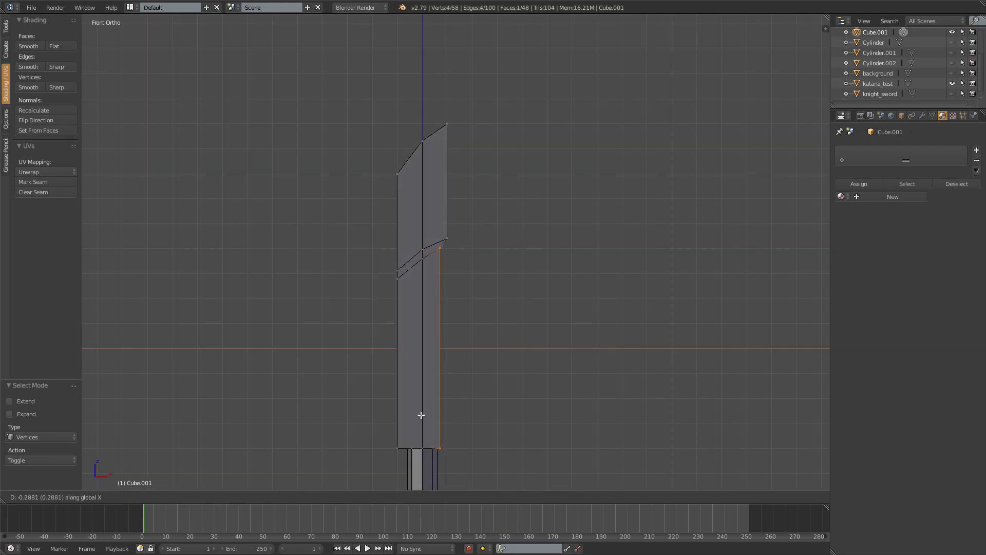
click(421, 415)
key(Tab)
scroll(497, 405, down, 2)
middle_drag(498, 405, 425, 418)
key(KP_1)
key(Tab)
Select the narrow rim faces around the blade tip and down the whole negative X side, and scale them thinner along Y
middle_drag(452, 202, 393, 232)
shift+middle_drag(427, 272, 461, 323)
middle_drag(461, 324, 467, 292)
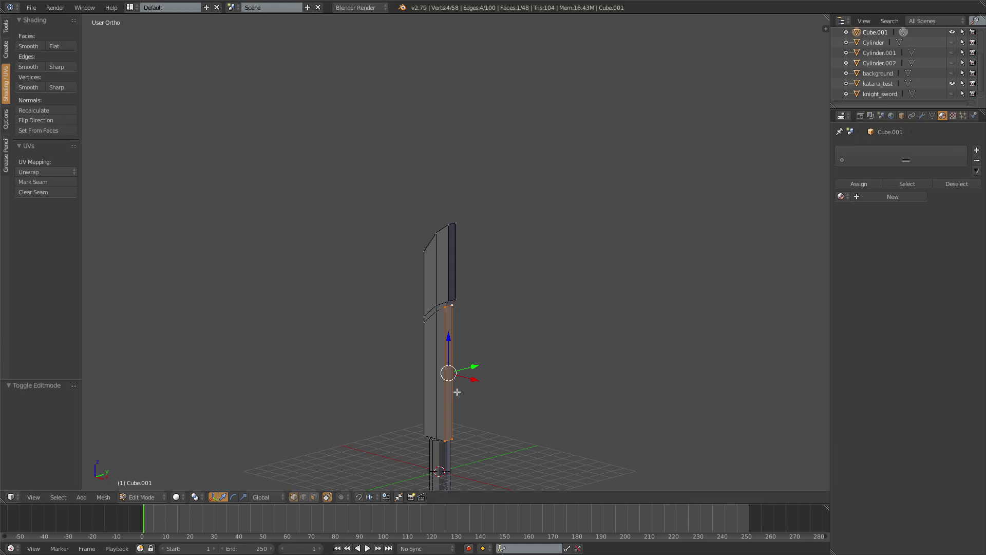
key(ctrl+Tab)
click(440, 415)
scroll(450, 350, up, 2)
right_click(450, 293)
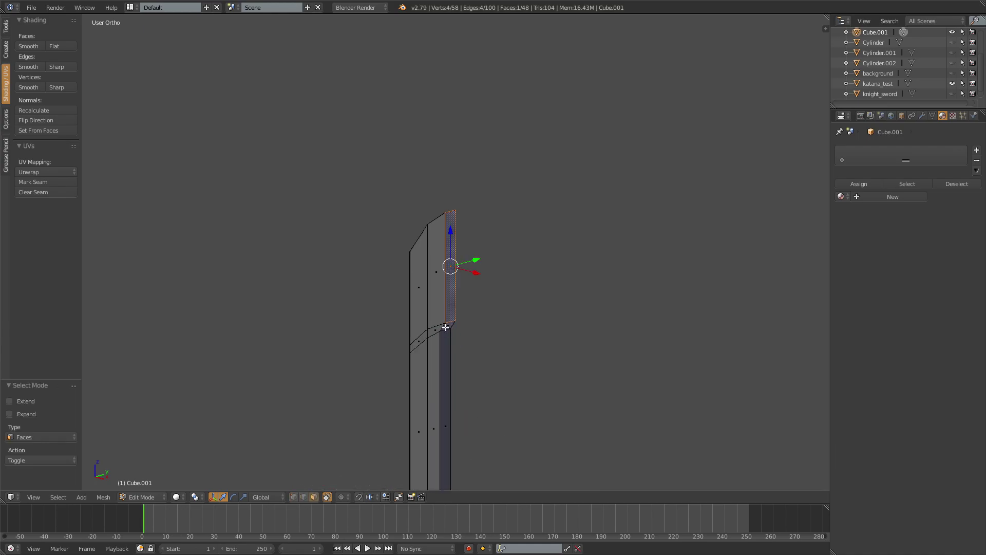
middle_drag(446, 327, 544, 328)
shift+click(483, 244)
shift+click(472, 301)
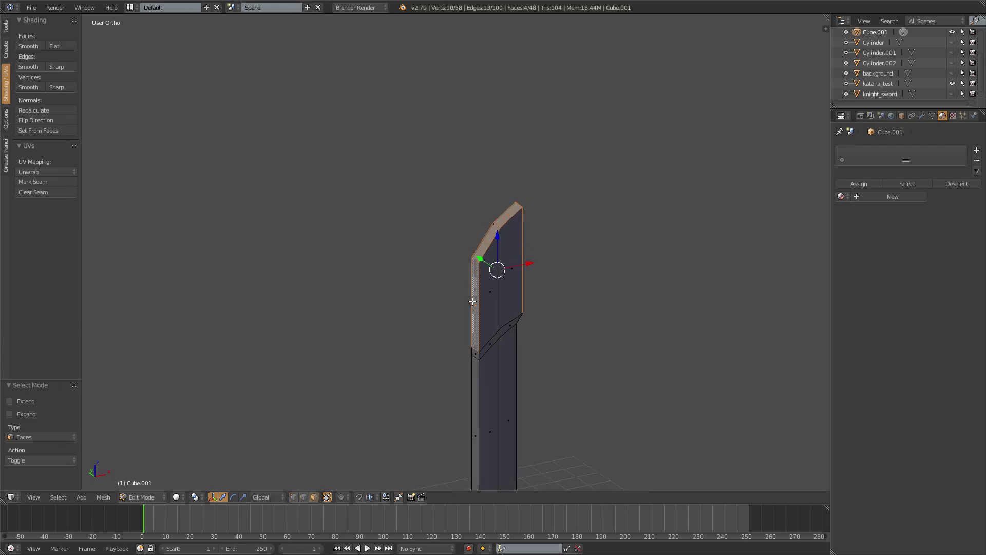
shift+click(474, 354)
middle_drag(474, 355, 493, 260)
middle_drag(559, 275, 610, 200)
key(s)
key(y)
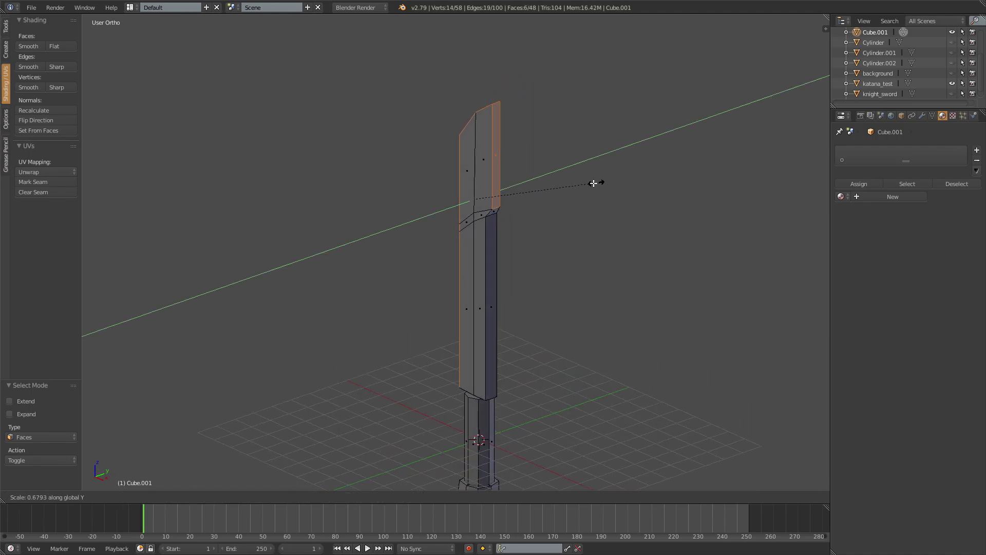
click(517, 197)
key(Tab)
middle_drag(530, 219, 560, 211)
key(Tab)
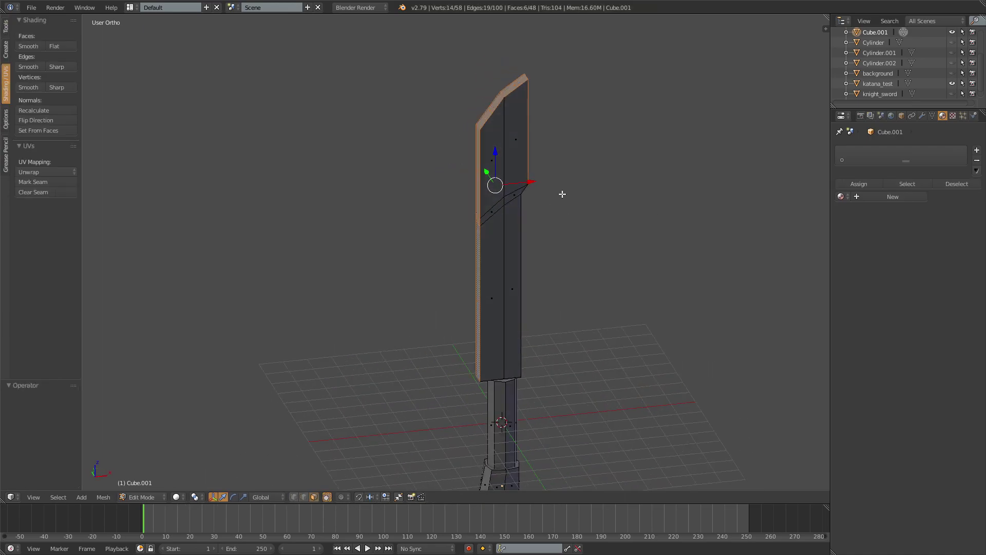
Add the centre-line vertices at the crosswise cut and blade base on both sides to the selection, and scale everything thinner along Y
key(ctrl+Tab)
click(542, 177)
shift+right_click(505, 198)
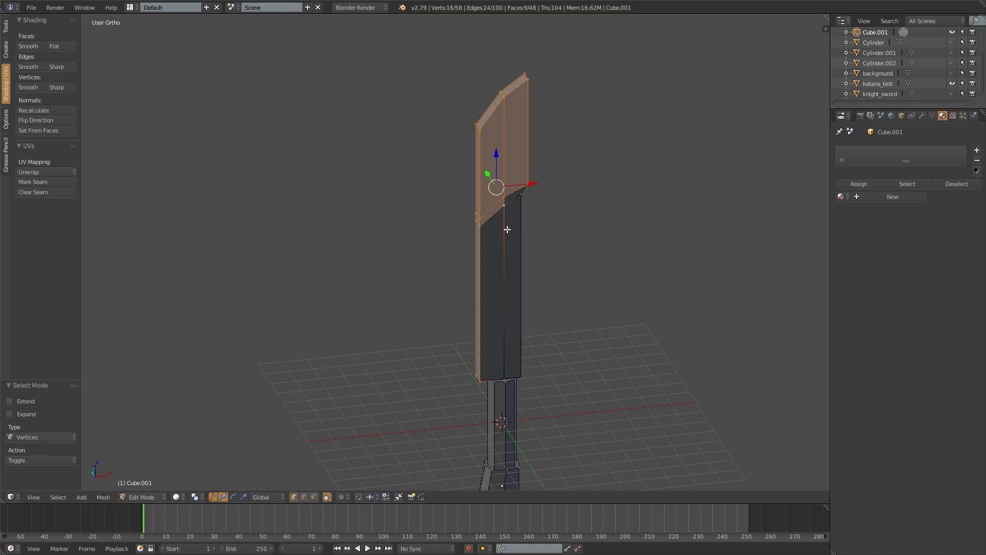
shift+right_click(499, 381)
middle_drag(513, 353, 667, 367)
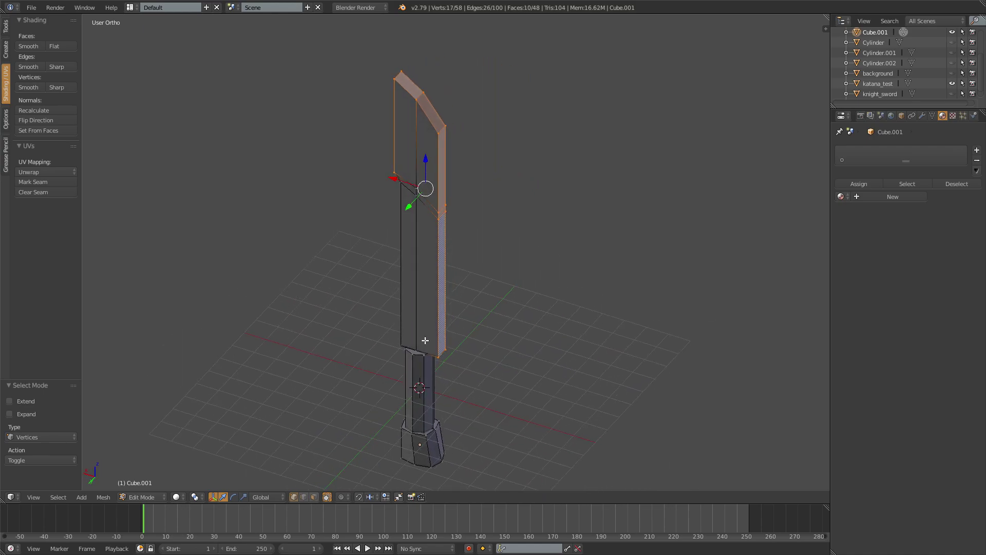
shift+right_click(417, 183)
shift+right_click(416, 201)
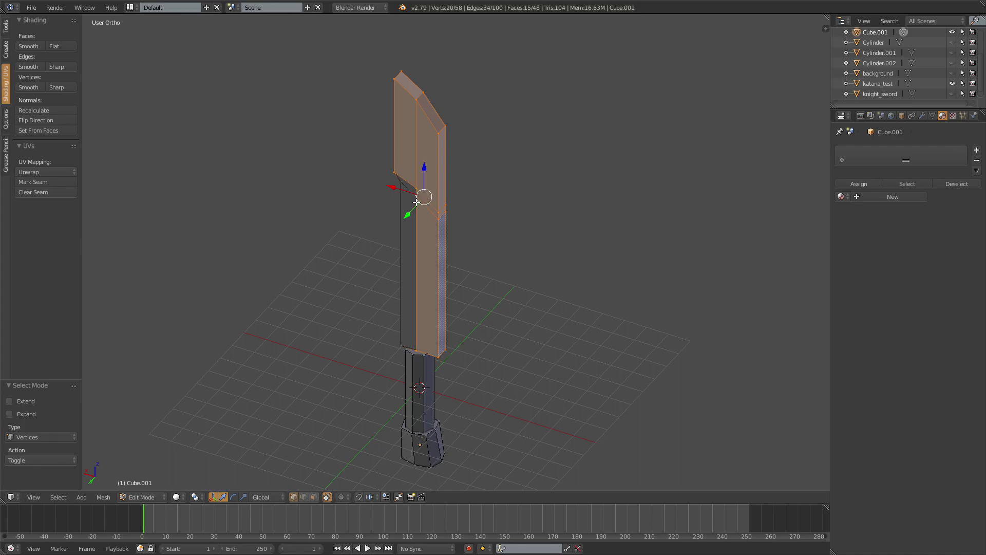
middle_drag(503, 182, 371, 167)
key(s)
key(y)
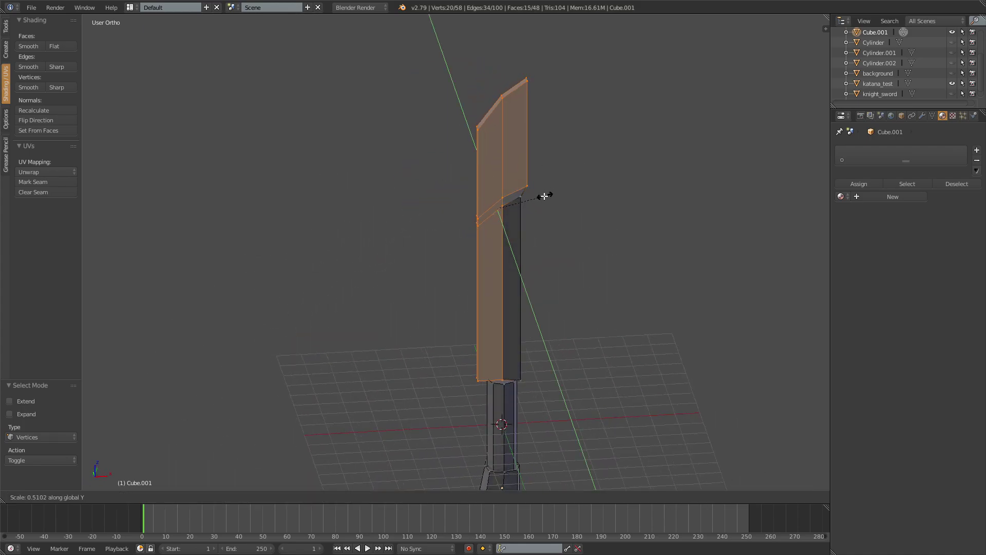
click(515, 211)
key(Tab)
middle_drag(542, 228, 436, 213)
key(Tab)
Select the centre-line vertices at the crosswise cuts and blade base on both sides, and scale them apart along Y to thicken the blade's middle
middle_drag(507, 223, 546, 230)
right_click(499, 202)
shift+right_click(498, 208)
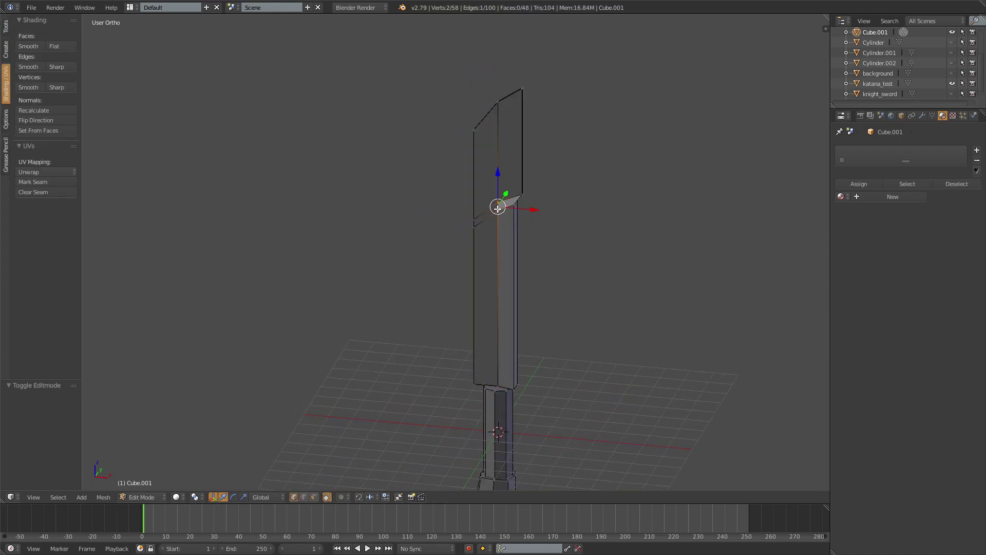
shift+right_click(501, 390)
middle_drag(501, 389, 651, 406)
middle_drag(440, 339, 462, 336)
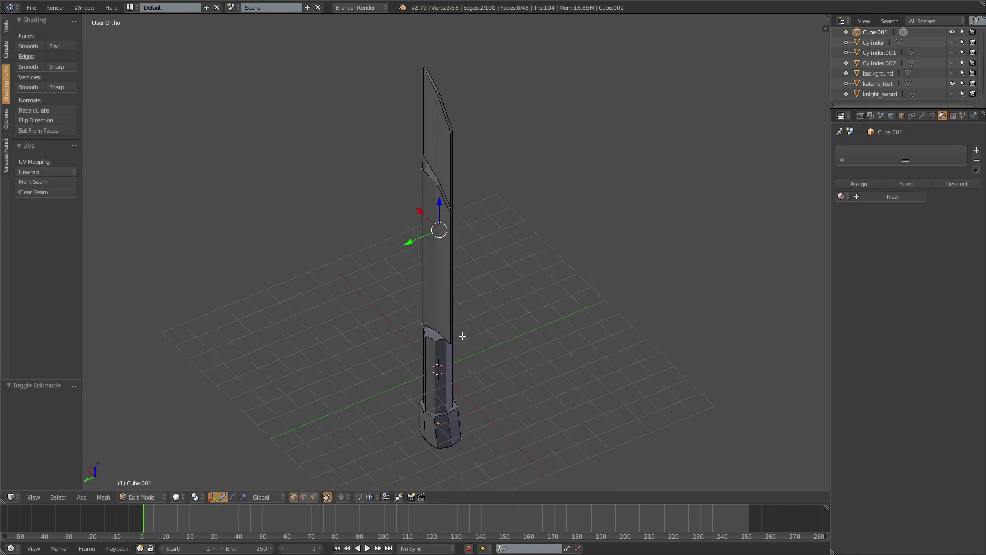
shift+right_click(436, 185)
shift+right_click(436, 178)
middle_drag(515, 189, 284, 193)
key(s)
key(y)
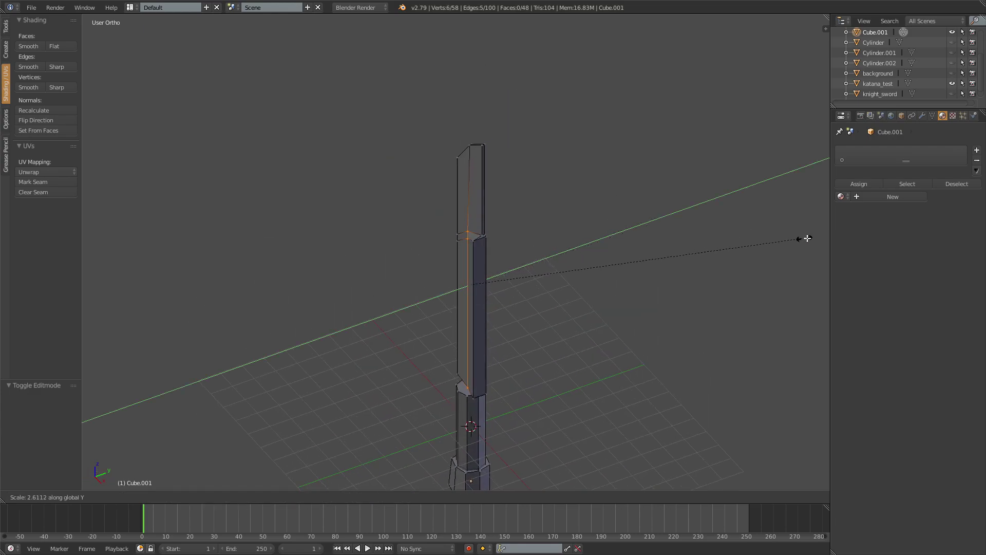
click(134, 237)
key(Tab)
middle_drag(161, 227, 288, 177)
key(KP_1)
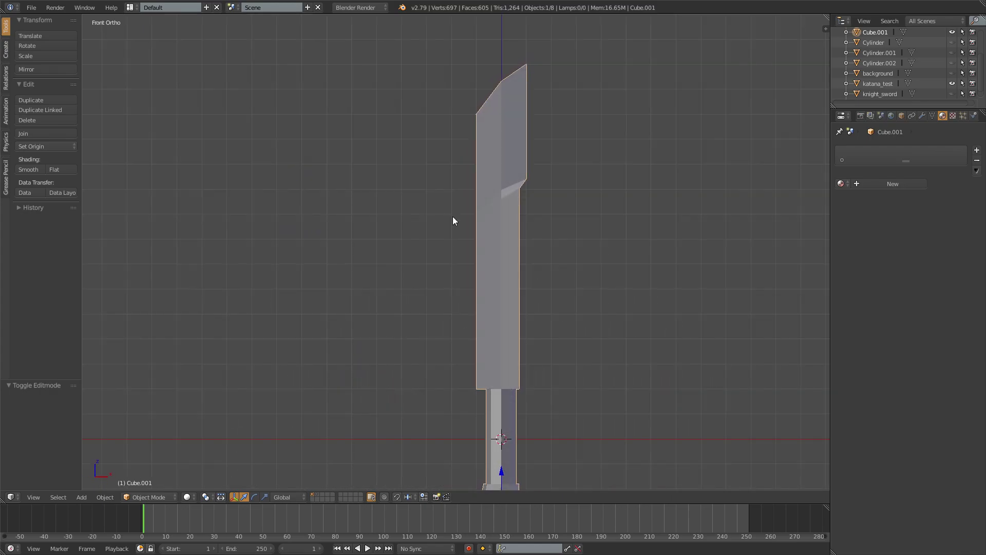
Add a cube to the sword mesh for the guard, enable snapping, and move it up 2 units along Z
key(Tab)
key(a)
key(shift+a)
click(509, 361)
shift+middle_drag(563, 402, 520, 260)
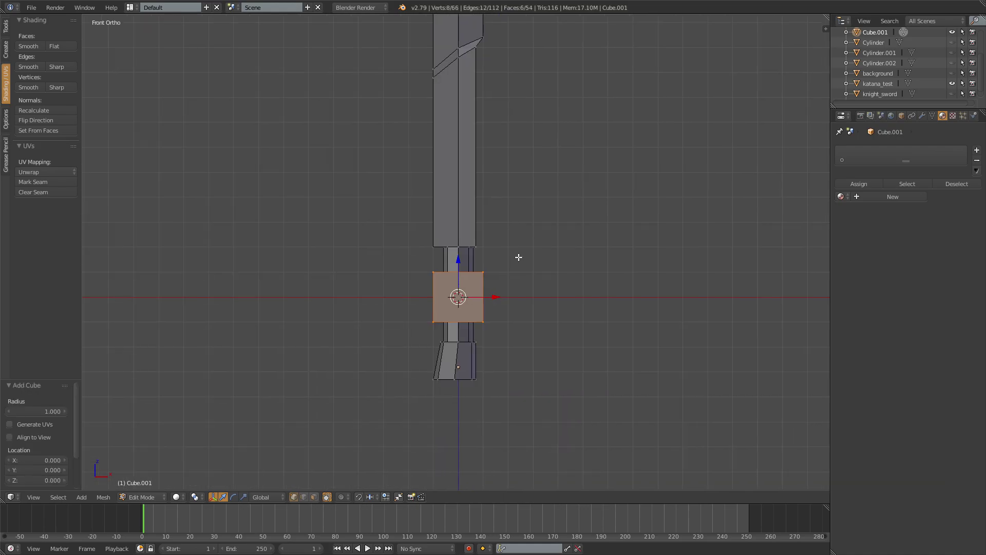
key(g)
key(z)
right_click(517, 191)
key(shift+Tab)
key(g)
key(z)
key(2)
key(Return)
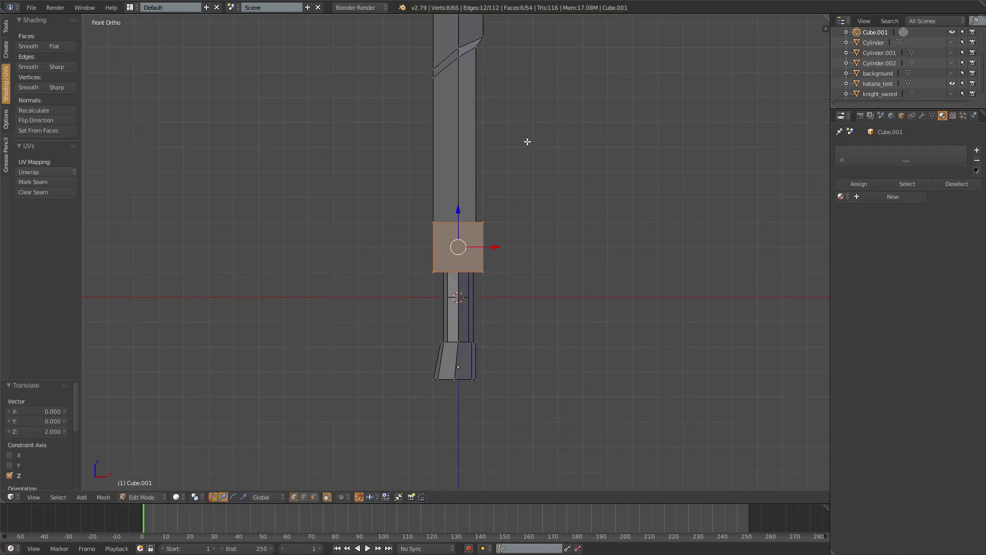
Scale the guard cube to 0.5 along Z and raise it about 0.3 units to cover the blade's base
scroll(528, 184, up, 5)
key(s)
key(z)
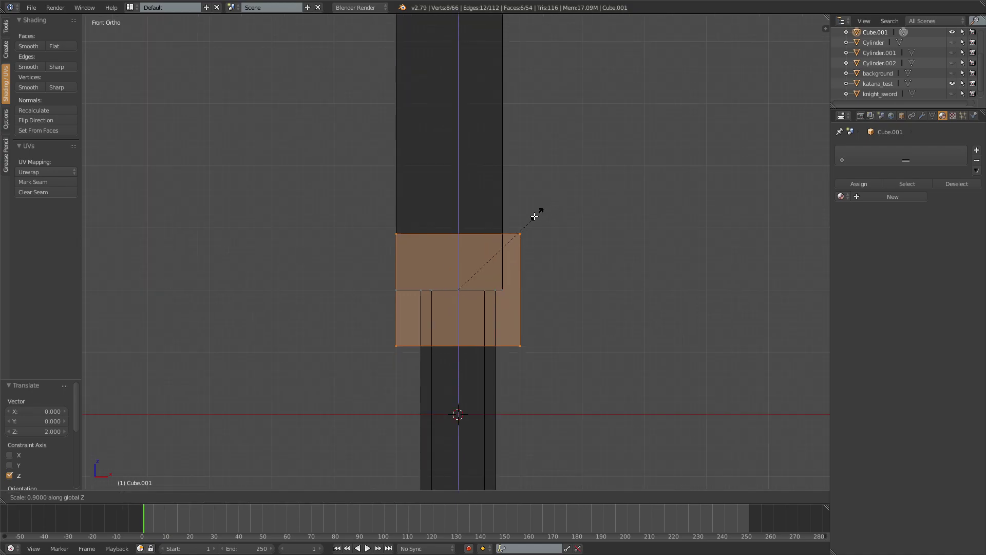
click(509, 238)
key(g)
key(z)
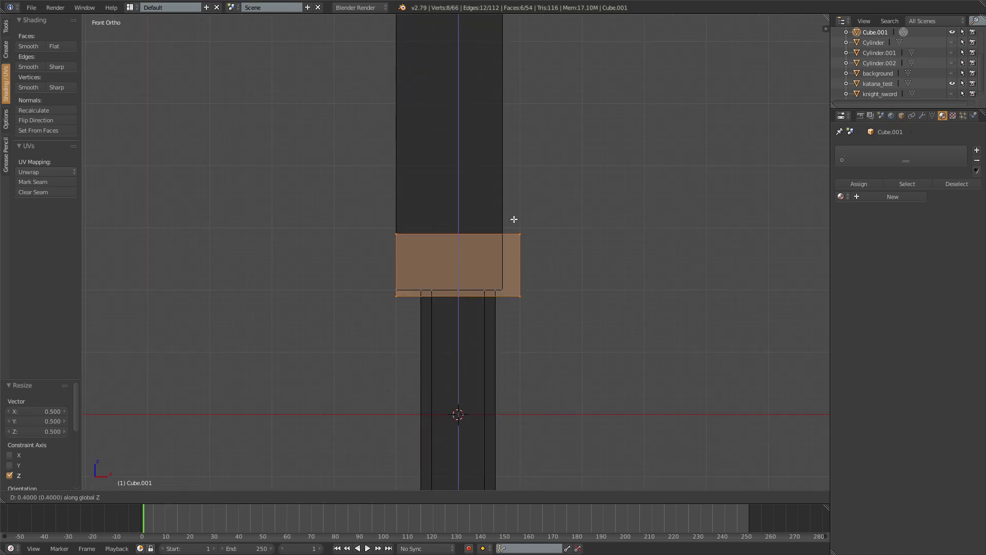
click(513, 218)
key(Tab)
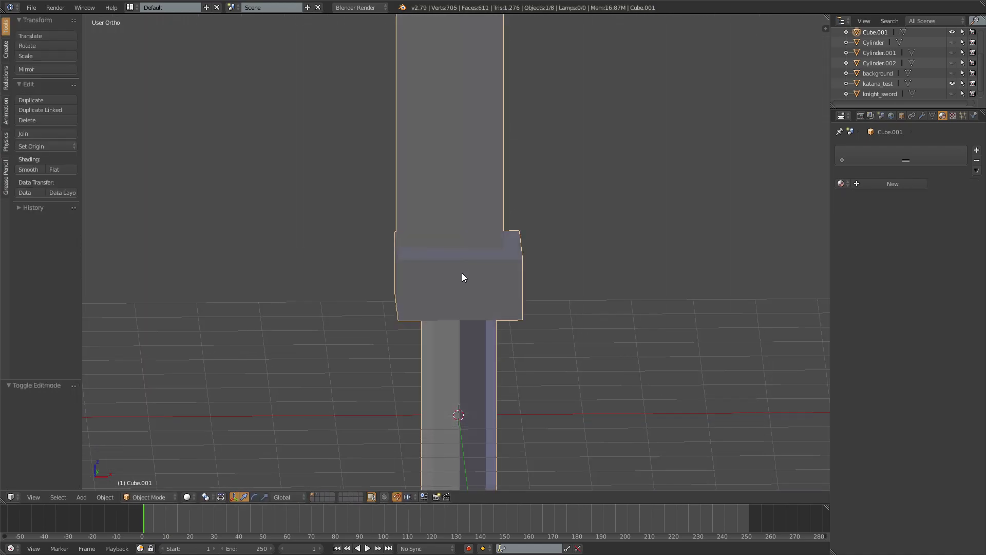
Scale the guard block to 0.7 along Y
mouse_move(461, 273)
middle_down()
mouse_move(448, 249)
mouse_move(461, 292)
middle_up()
key(Tab)
key(KP_3)
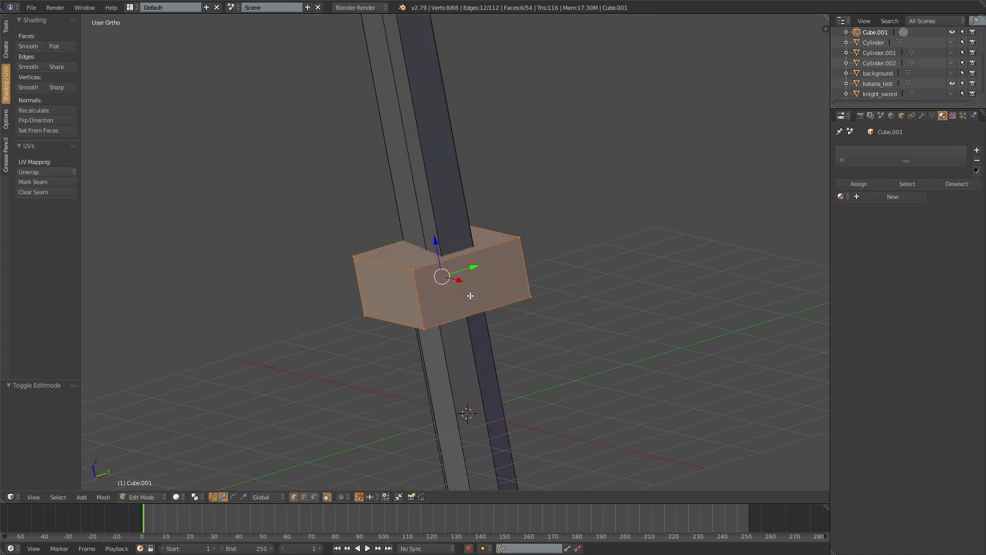
key(s)
key(y)
click(577, 267)
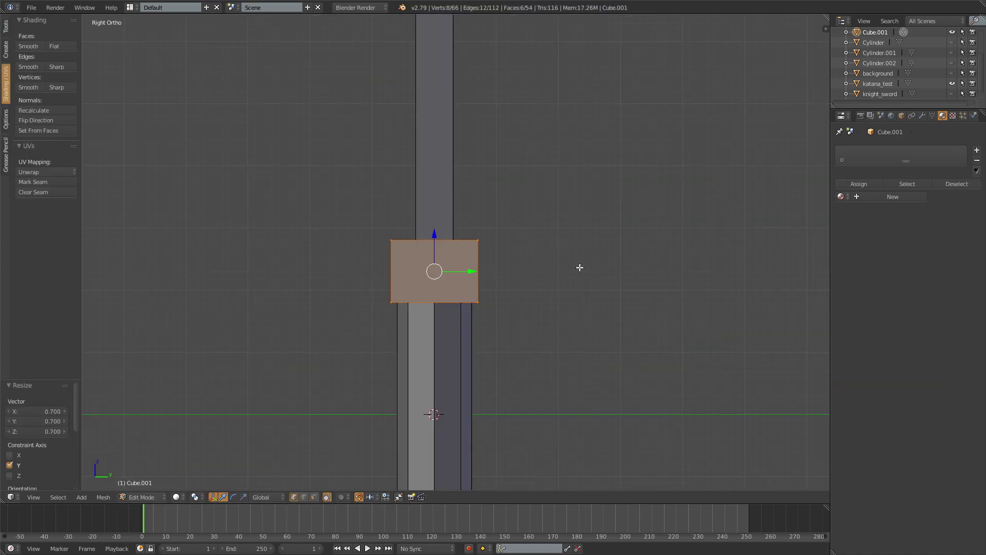
Shift the guard block about 0.1 units toward negative X to centre it on the blade
key(KP_1)
key(s)
key(x)
right_click(590, 267)
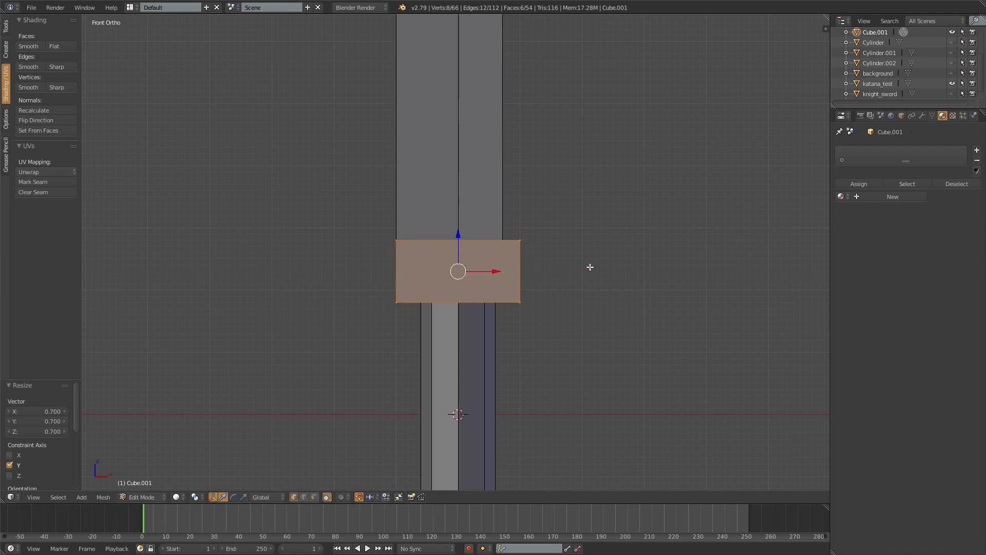
key(g)
key(x)
right_click(580, 268)
key(Tab)
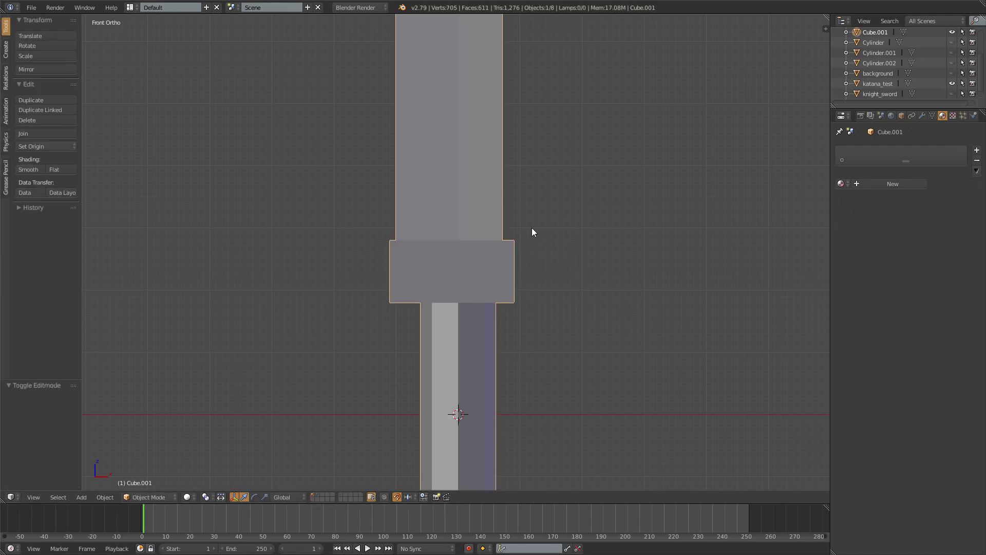
Add a centred vertical loop cut that splits the guard block into two halves along X
key(Tab)
key(ctrl+r)
click(447, 255)
right_click(446, 255)
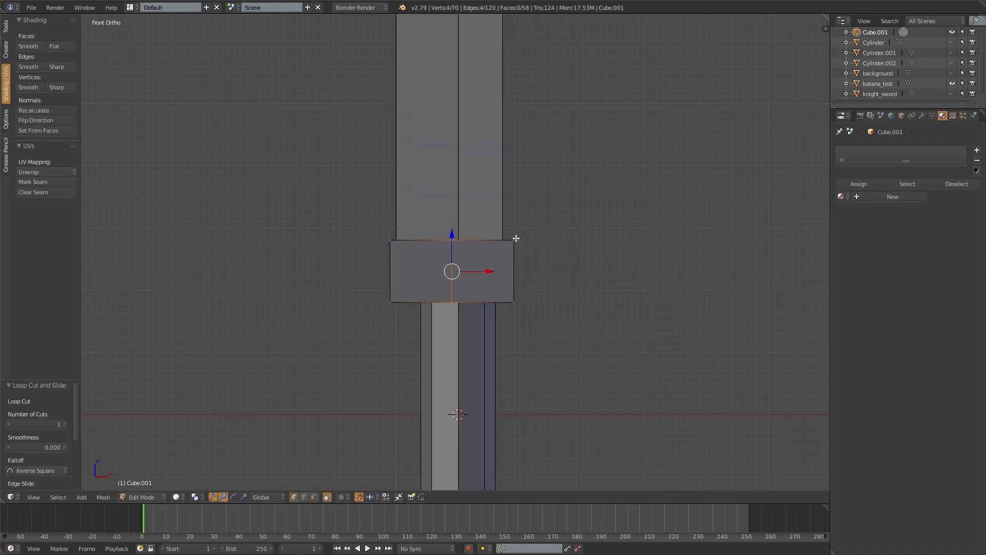
Raise the guard's upper edge on the positive X side 0.6 units along Z
key(z)
right_click(515, 240)
key(g)
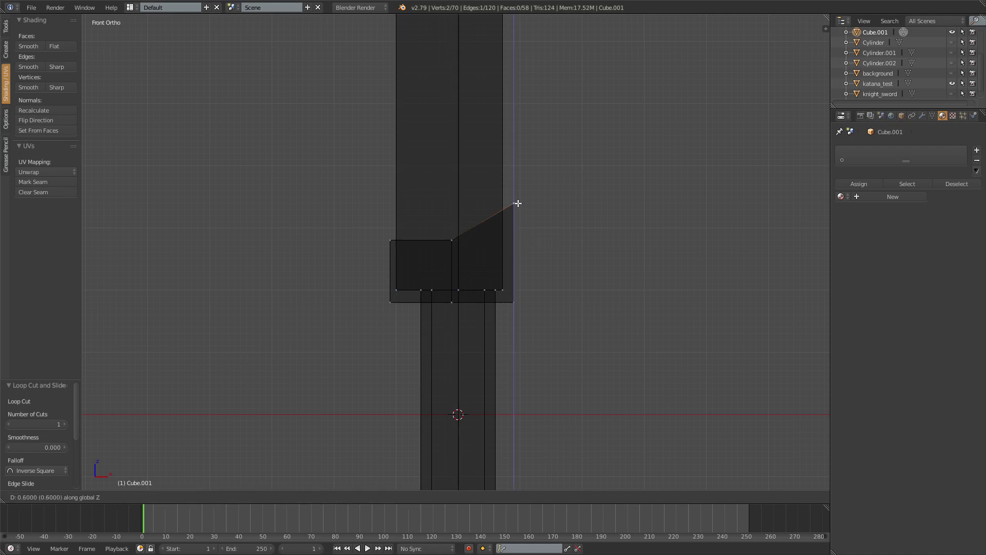
click(515, 203)
key(z)
key(Tab)
mouse_move(535, 278)
middle_down()
mouse_move(555, 309)
mouse_move(501, 288)
middle_up()
key(Tab)
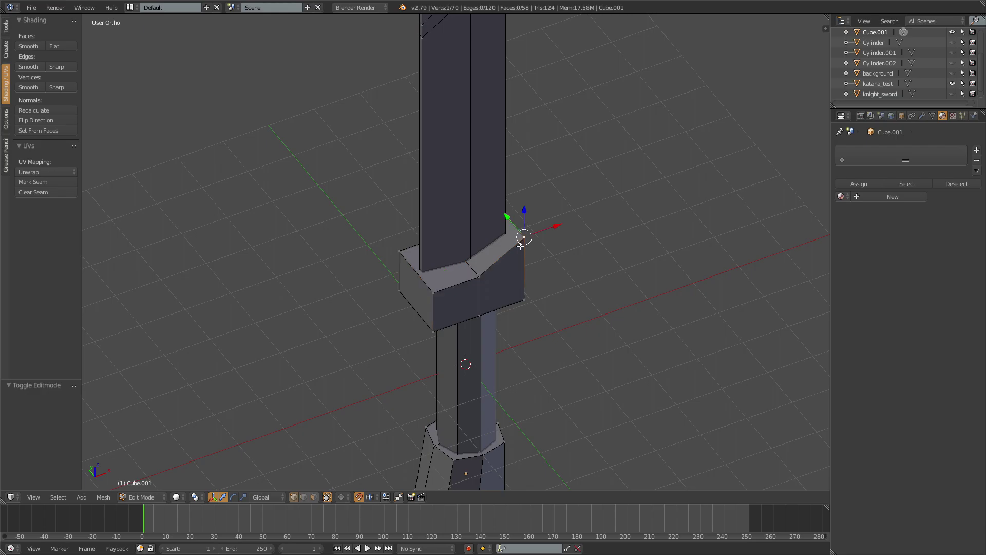
Select the guard's upper vertices on both sides and scale them closer together along Y to taper the guard toward the blade
middle_drag(446, 276, 487, 268)
shift+right_click(409, 271)
shift+right_click(440, 244)
shift+right_click(433, 196)
middle_drag(554, 236, 494, 207)
key(s)
key(y)
click(531, 244)
key(Tab)
middle_drag(585, 202, 544, 242)
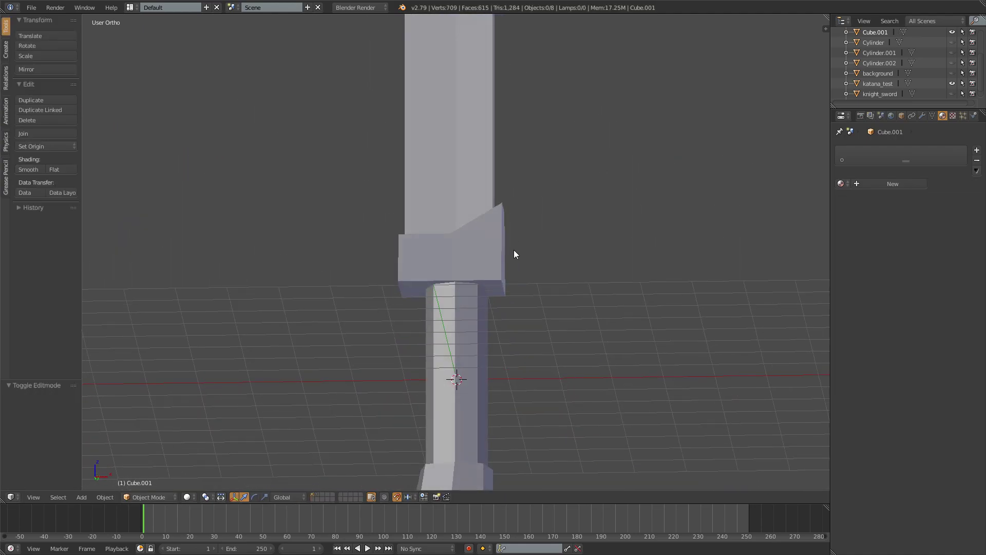
Add a horizontal loop cut around the middle of the guard
key(Tab)
key(ctrl+r)
click(414, 275)
click(402, 275)
middle_drag(402, 274, 441, 284)
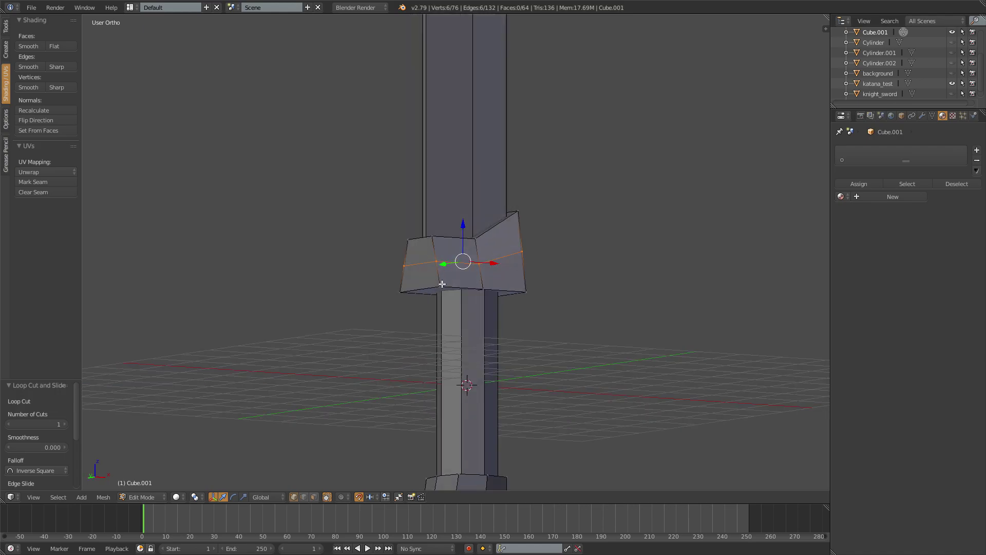
right_click(400, 292)
middle_drag(524, 288, 544, 277)
shift+right_click(499, 281)
shift+right_click(491, 306)
key(s)
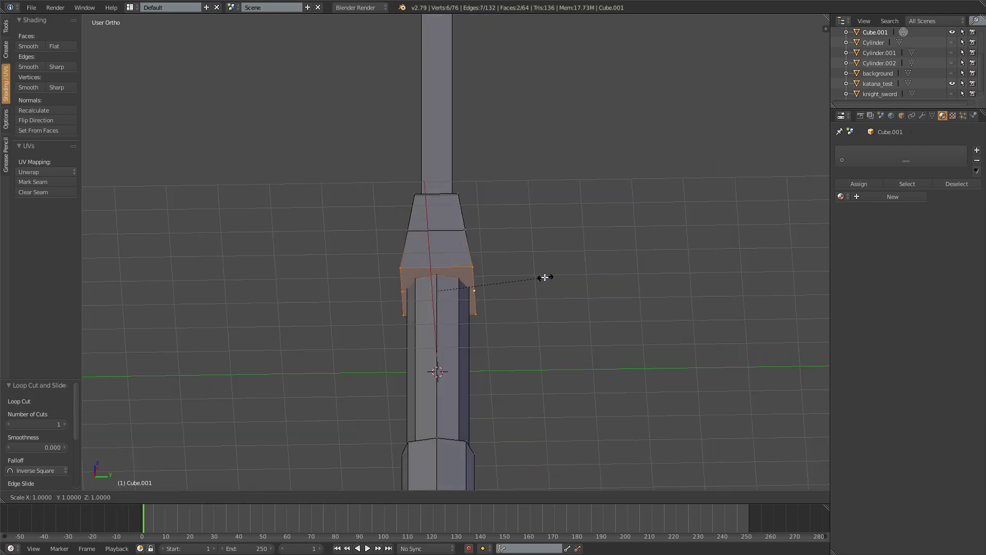
key(y)
right_click(543, 278)
Select the guard's bottom edges at both X ends and scale them to 0.9 along Y
right_click(404, 265)
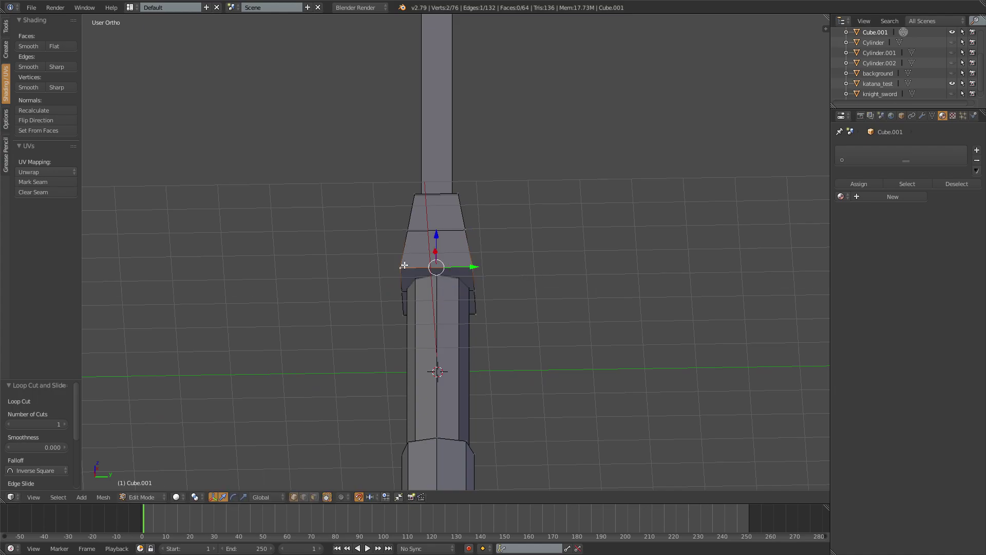
key(s)
key(y)
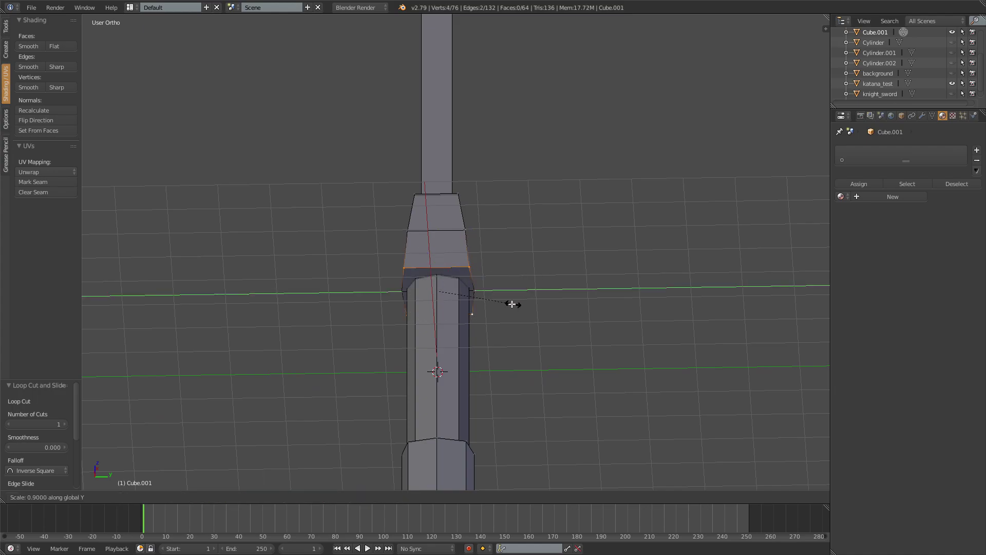
click(505, 303)
key(Tab)
middle_drag(508, 303, 688, 340)
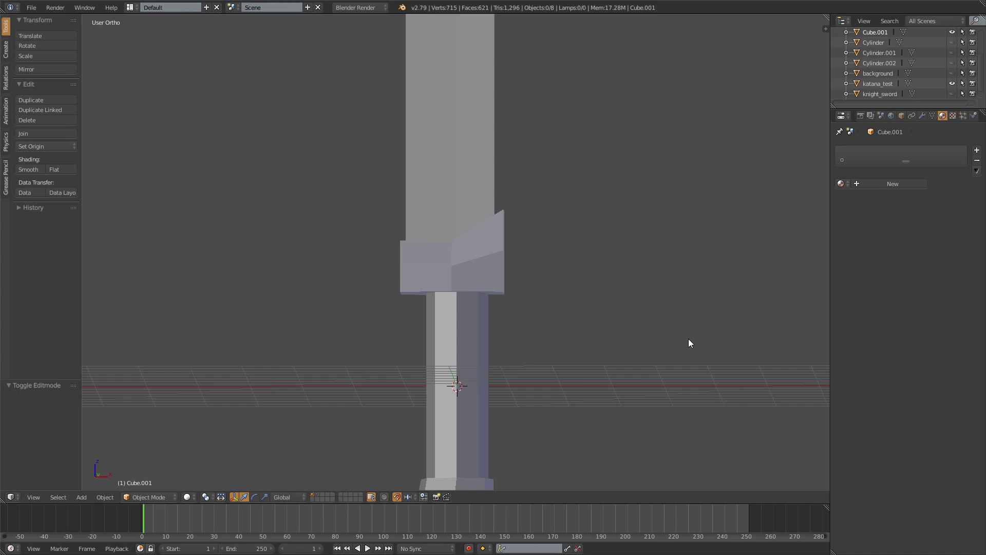
Add an 8-vertex cylinder with radius 1 and depth 2 inside the sword mesh, working in the front view
scroll(547, 282, down, 3)
middle_drag(547, 282, 586, 300)
key(KP_1)
key(a)
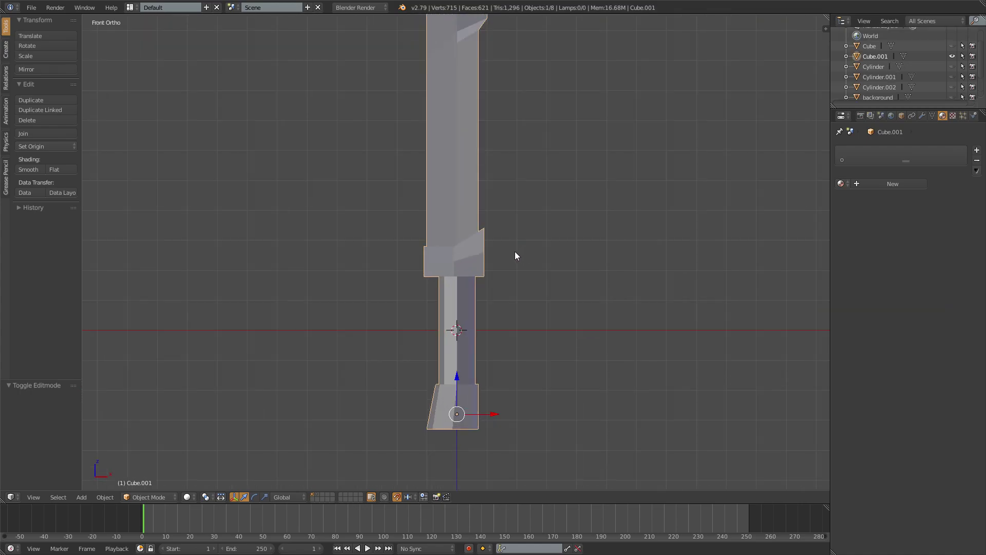
key(shift+a)
key(Escape)
key(Tab)
key(a)
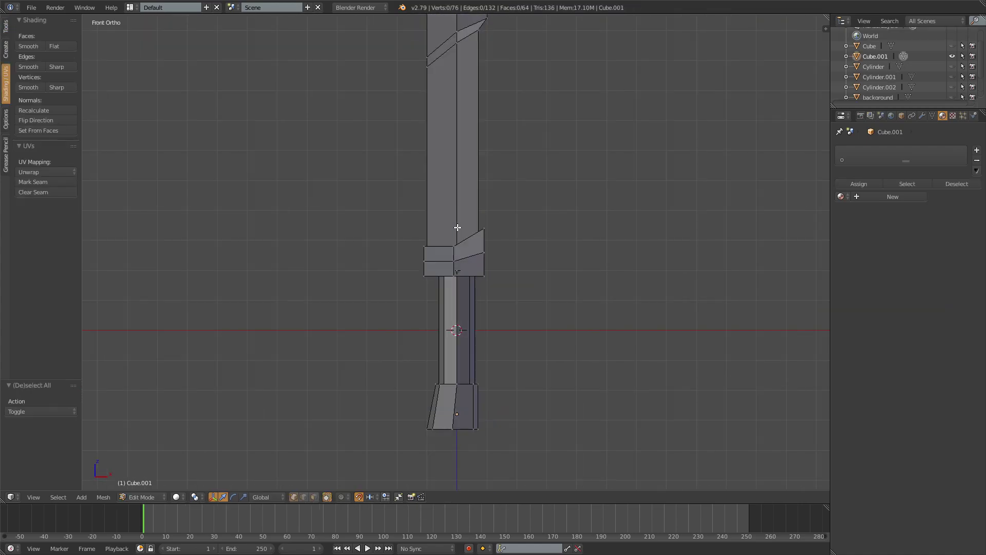
key(shift+a)
click(448, 276)
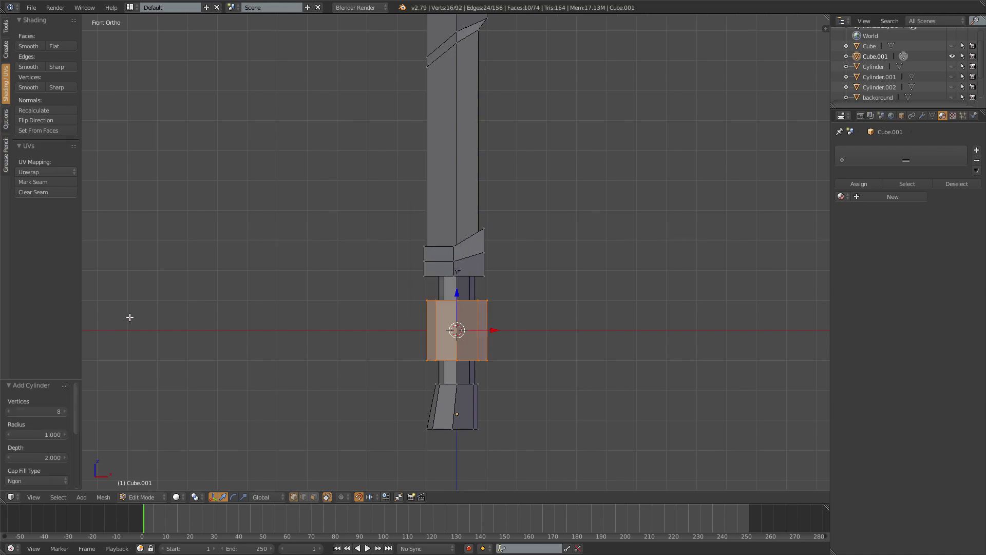
Flatten the new cylinder to 0.2 along Z and move it up 2 units along Z to the guard's base
key(s)
key(z)
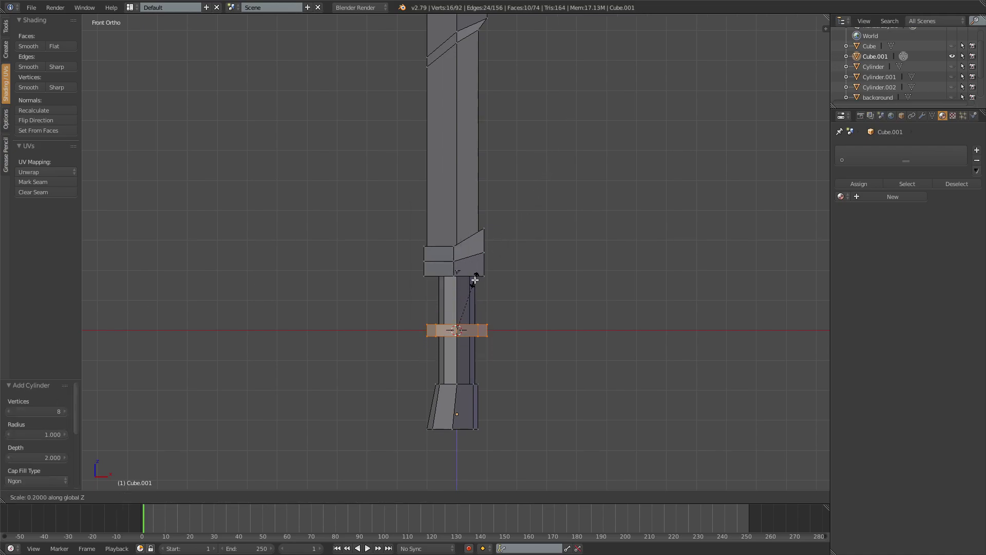
click(475, 280)
key(g)
key(z)
key(2)
key(Return)
Widen the flat octagonal disc to 1.5 times in X and Y with Z locked
middle_drag(515, 227, 553, 286)
key(s)
key(shift+z)
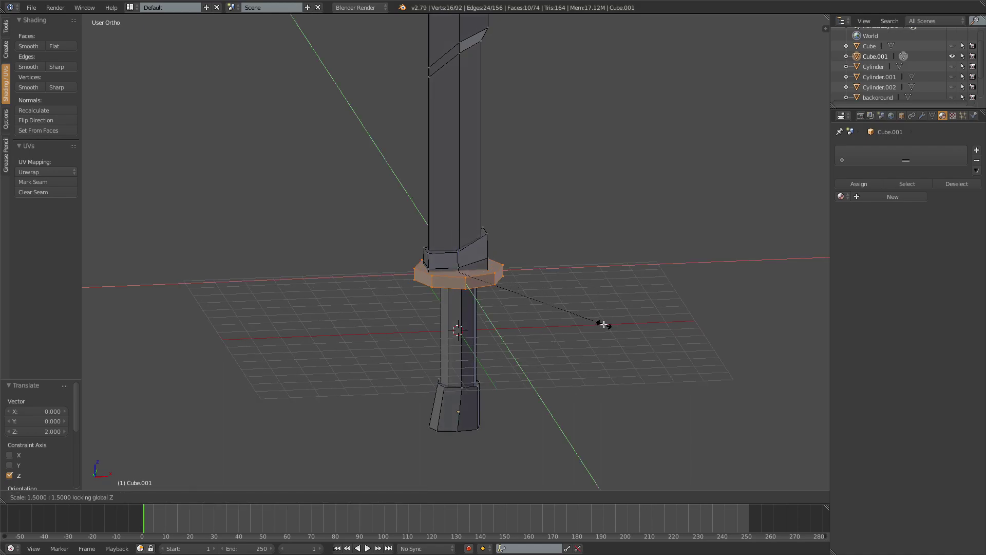
click(603, 325)
key(Tab)
middle_drag(603, 324, 587, 280)
key(KP_1)
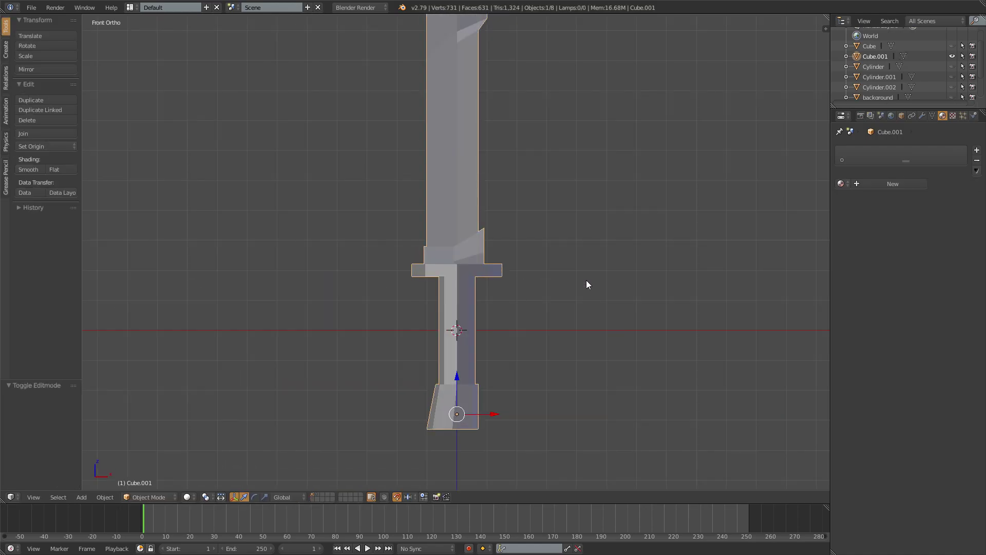
Select the whole linked guard block and raise it so that it sits on top of the octagonal disc
key(Tab)
scroll(506, 218, up, 3)
right_click(506, 250)
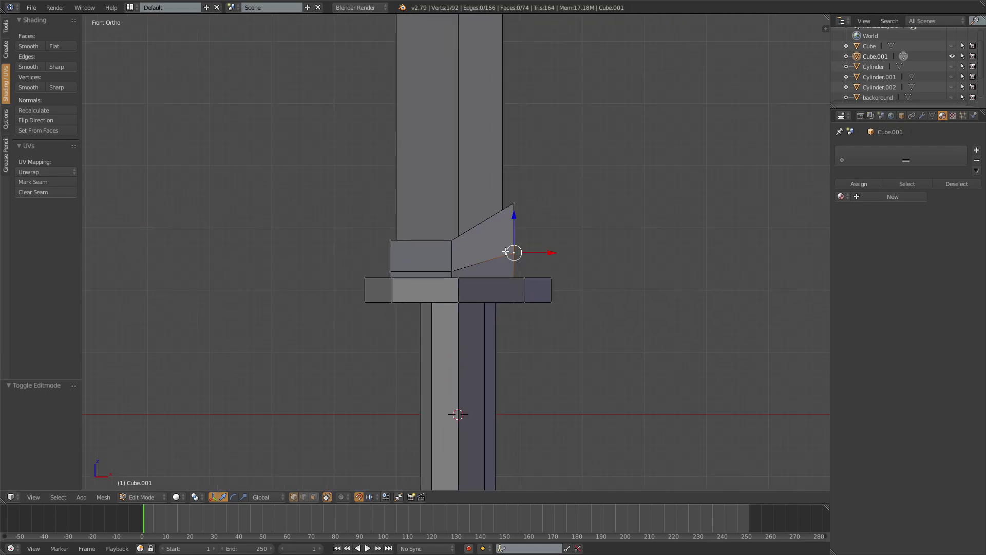
key(ctrl+l)
key(g)
click(513, 238)
key(Tab)
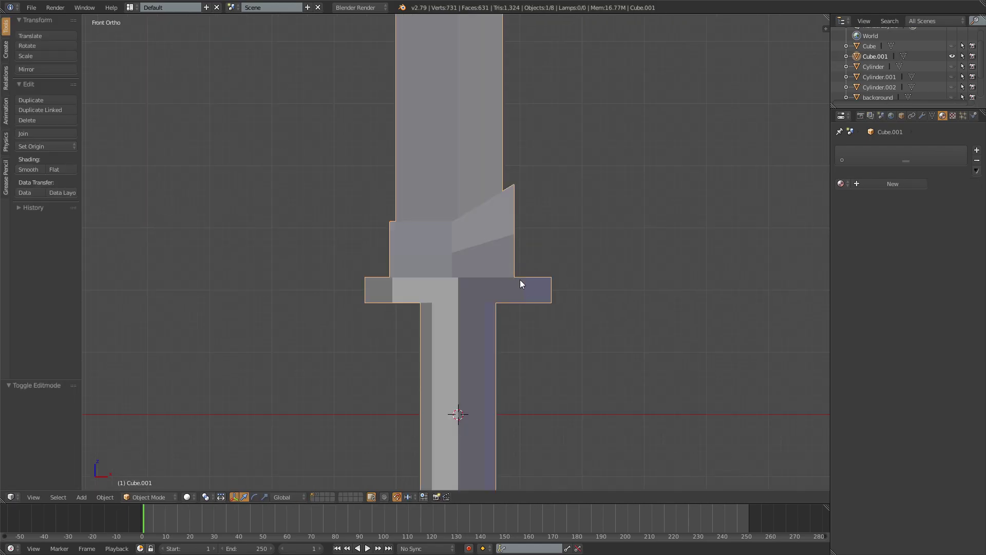
Select the whole octagonal disc and shrink its width in X and Y, keeping its thickness
middle_drag(520, 279, 524, 305)
key(Tab)
right_click(523, 287)
key(ctrl+l)
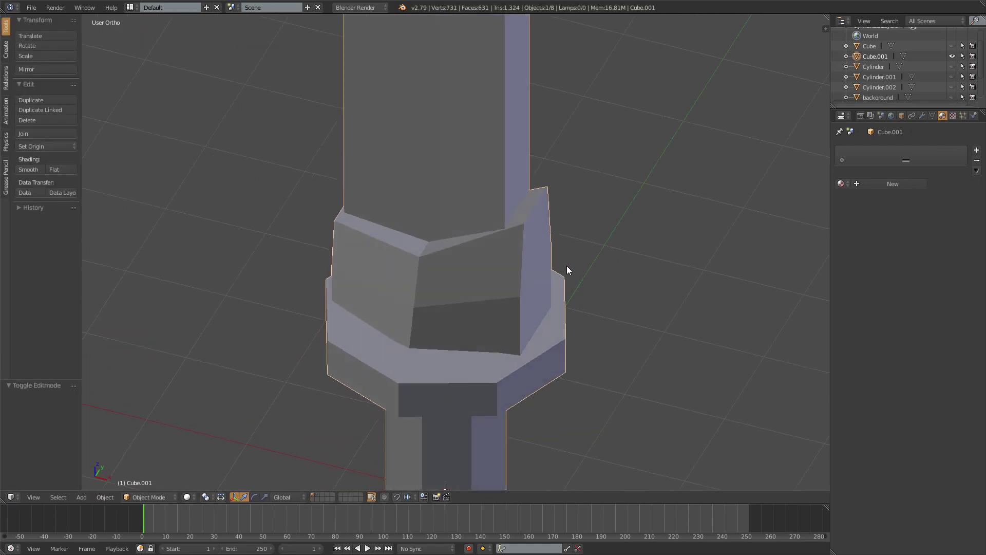
scroll(655, 257, down, 5)
middle_drag(655, 256, 539, 190)
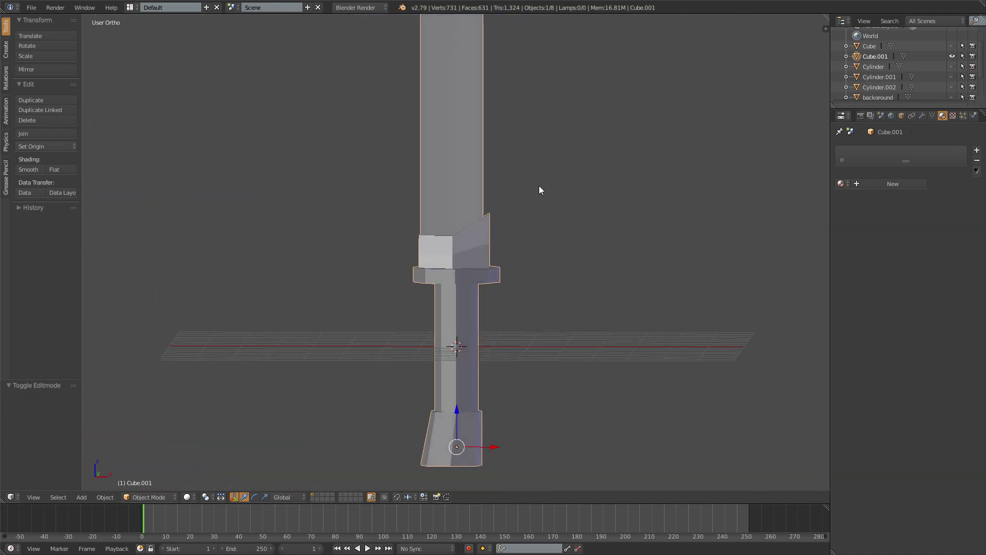
Add a material slot to the sword and give it the existing red material handle.001
key(KP_1)
scroll(540, 185, down, 3)
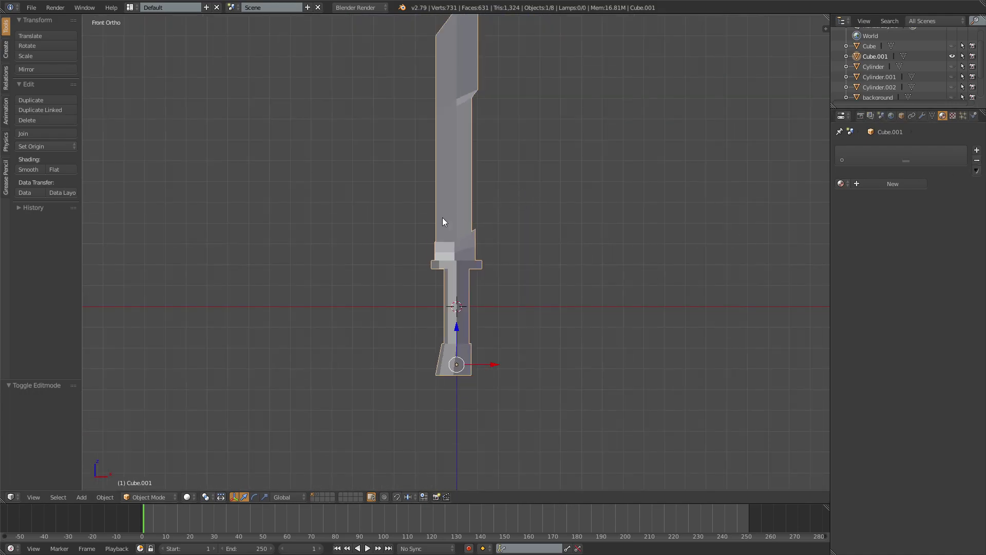
key(Tab)
key(a)
click(976, 150)
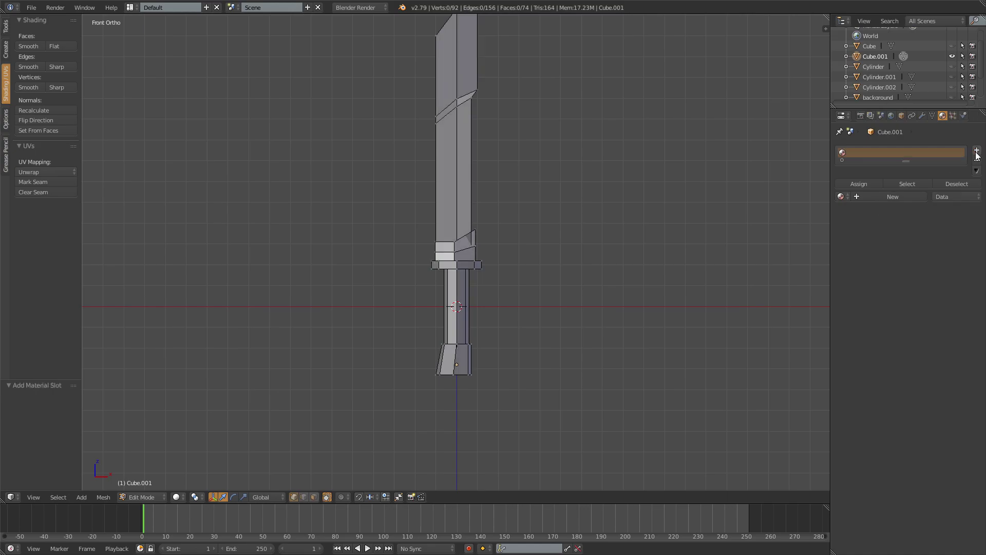
click(841, 197)
click(862, 279)
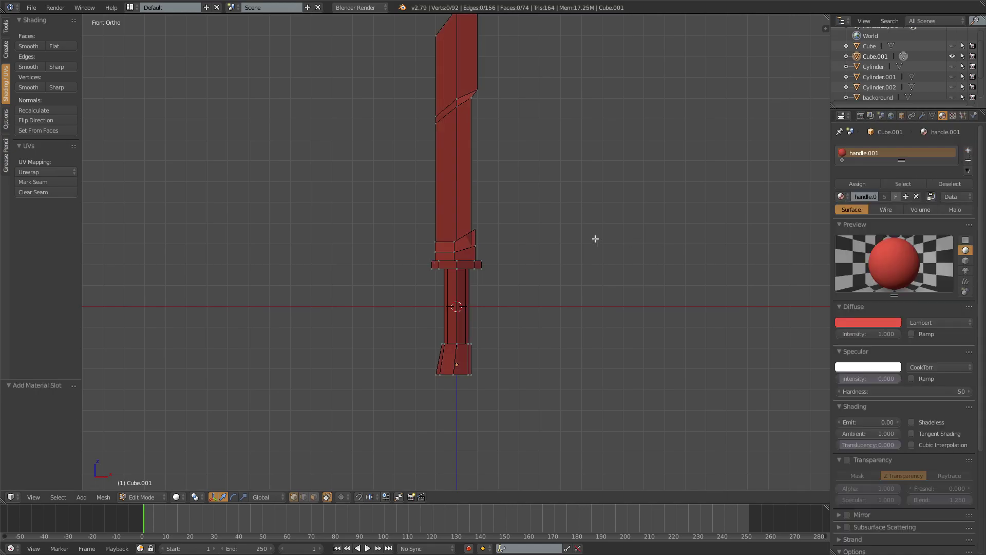
Add a second material slot and give it the existing material blade.001
scroll(595, 238, up, 2)
click(968, 150)
click(840, 220)
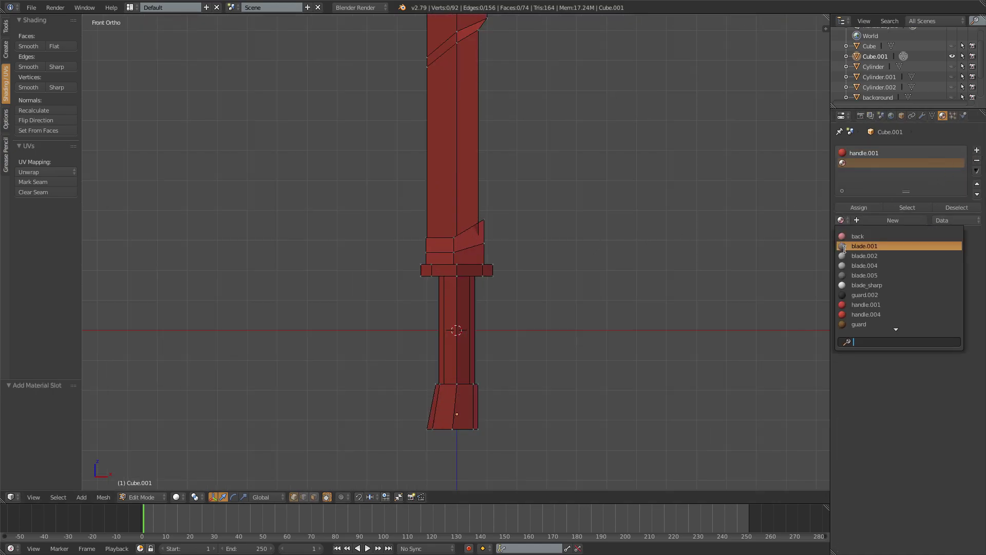
click(844, 248)
Select the entire linked blade geometry and assign the blade.001 material to it
shift+middle_drag(509, 180, 516, 242)
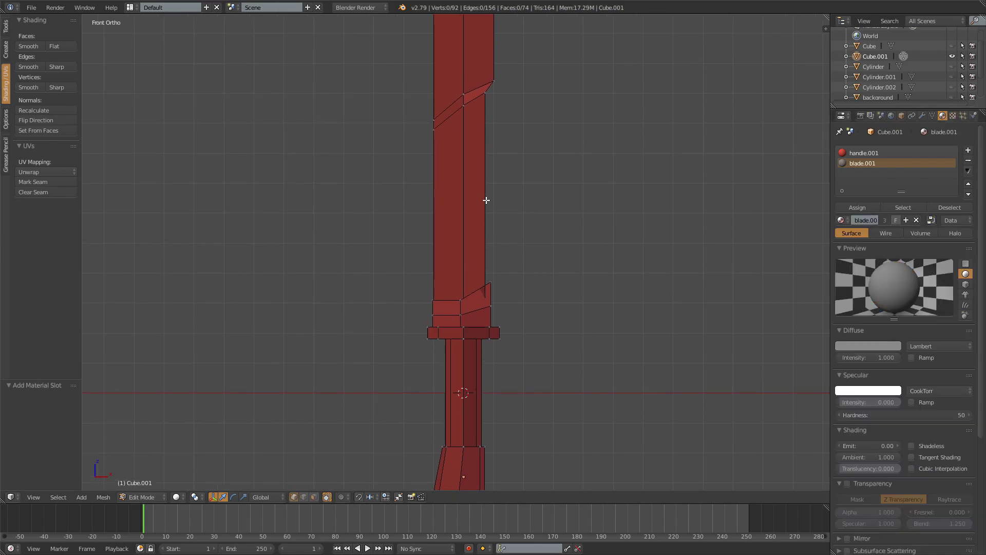
right_click(485, 92)
key(l)
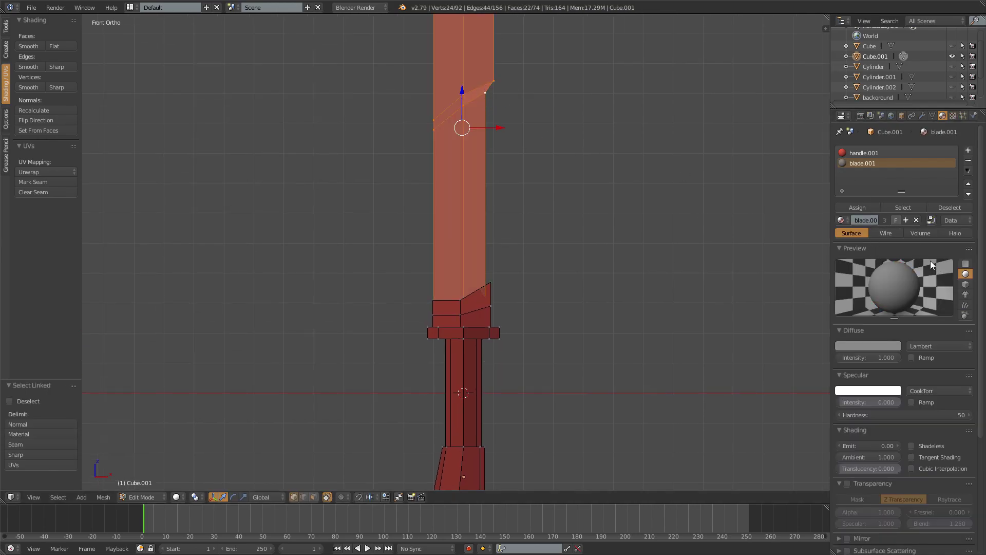
Add a third material slot and give it the existing light grey material blade.004
click(967, 150)
click(841, 220)
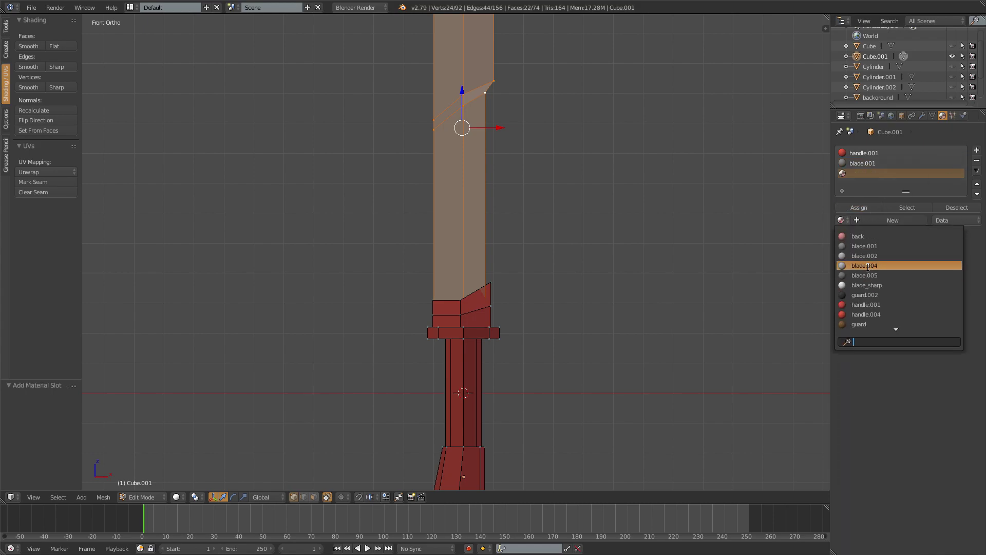
click(864, 266)
Select the linked disc, guard block and pommel and assign the blade.004 material to them
shift+middle_drag(502, 329, 494, 293)
key(a)
key(l)
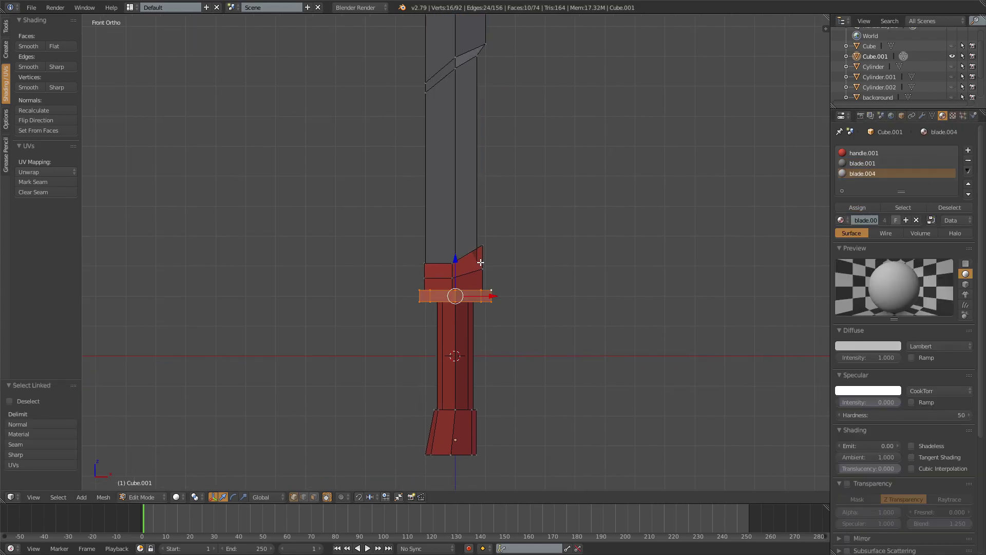
key(l)
key(l)
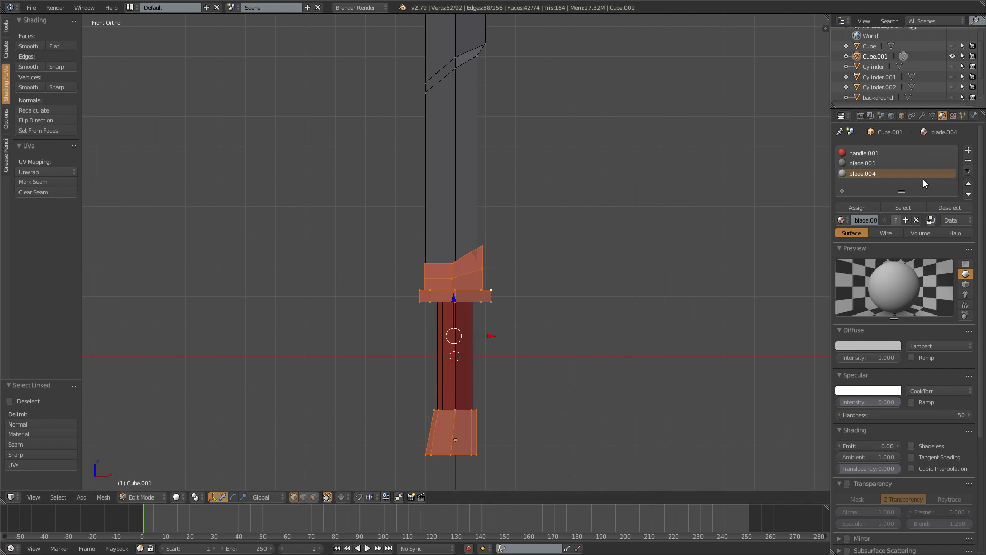
click(864, 206)
Leave mesh editing, switch the viewport to Material shading, hide the tool shelf and show the deselected sword from the front
key(Tab)
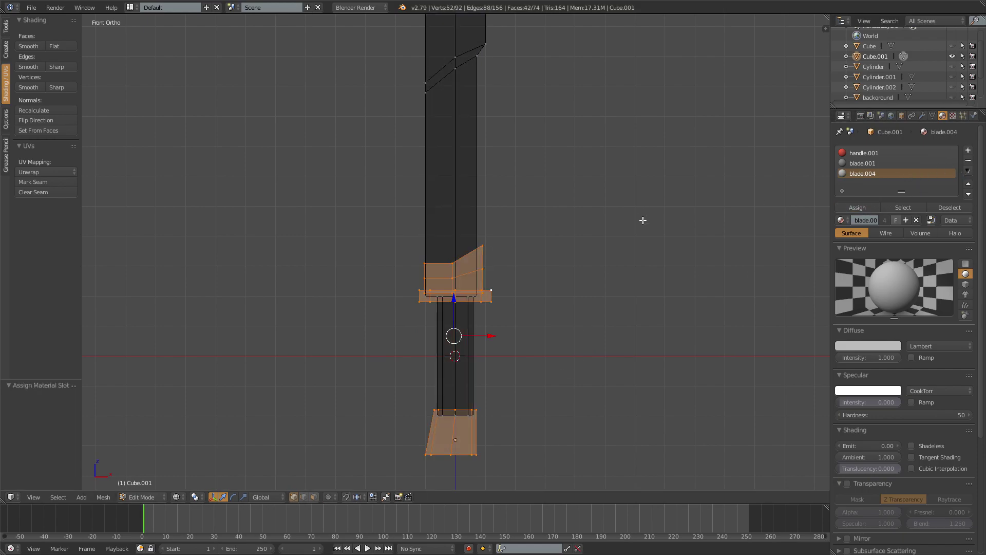
key(z)
click(187, 497)
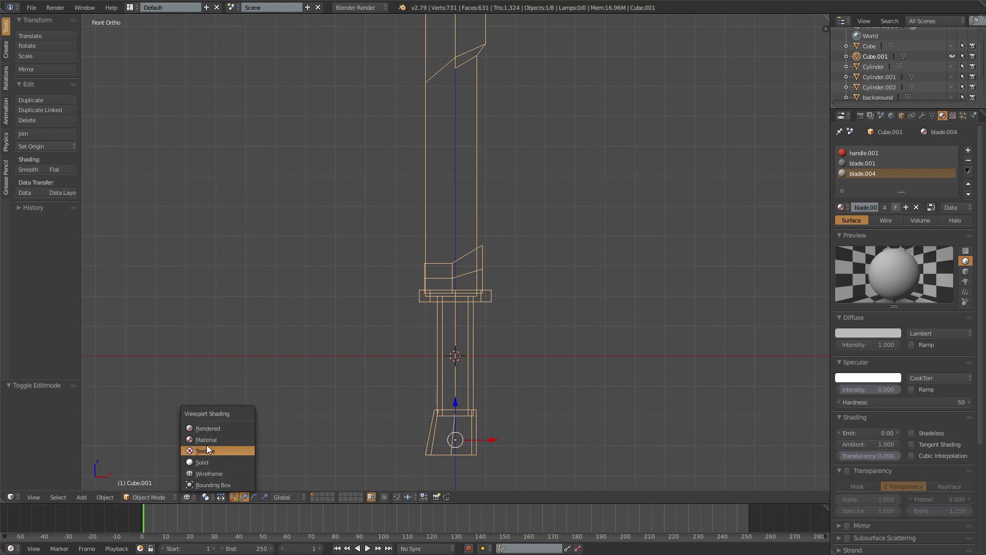
click(247, 438)
key(t)
key(a)
middle_drag(467, 323, 515, 335)
key(KP_1)
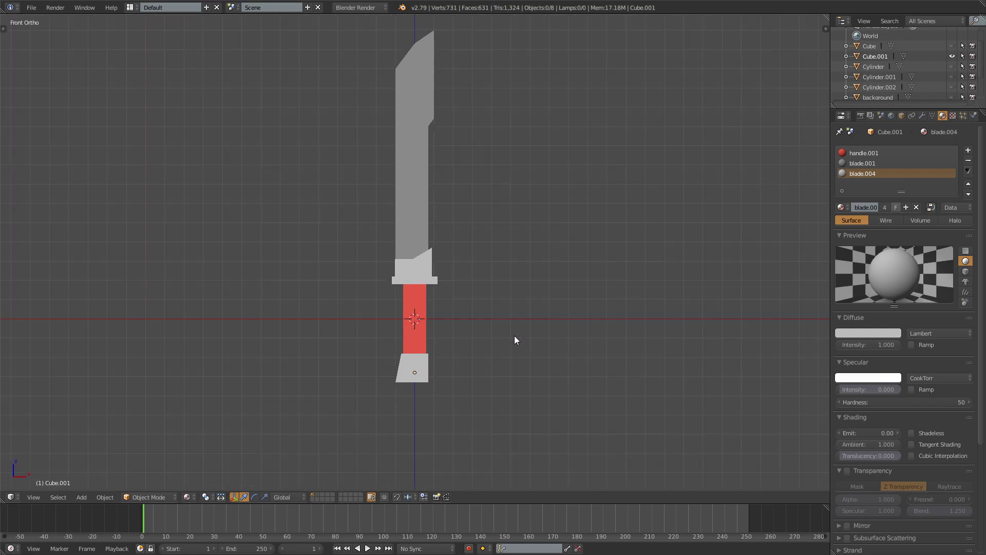